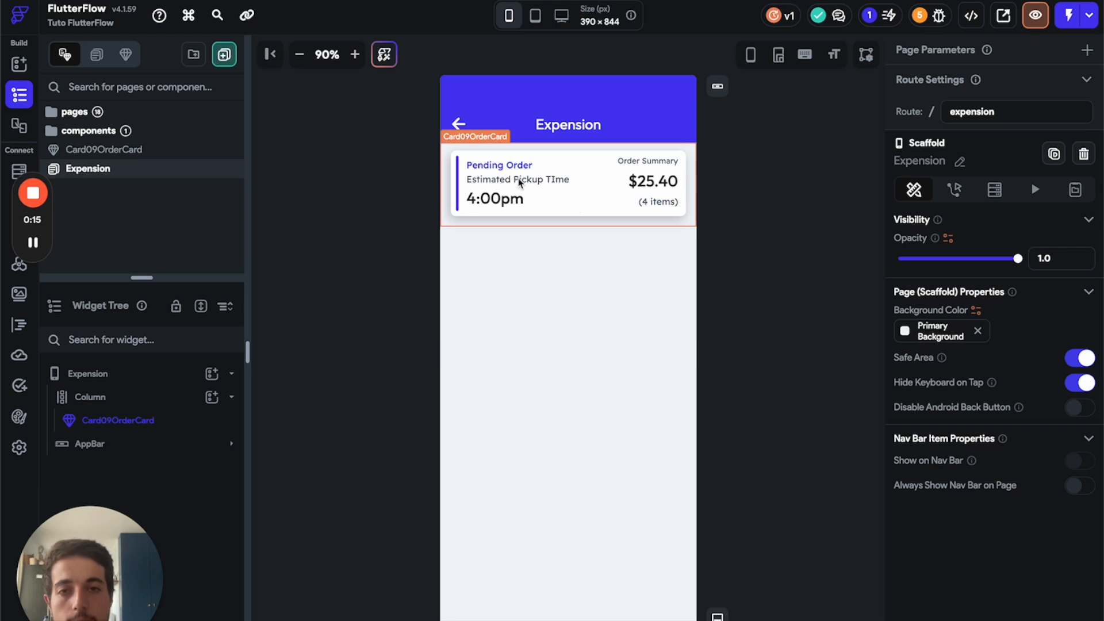
Open the Card09OrderCard component for editing and enlarge the widget tree area
double_click(599, 206)
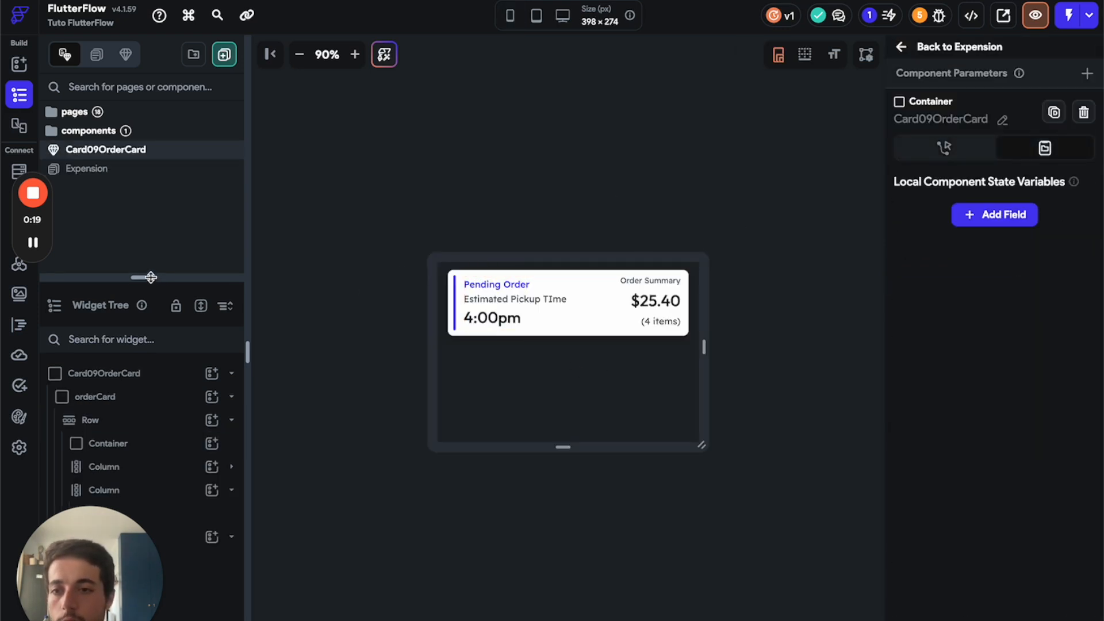
left_click_drag(152, 281, 144, 134)
Examine the orderCard container, its row and both child columns, including their padding, alignment and expansion settings
left_click(169, 257)
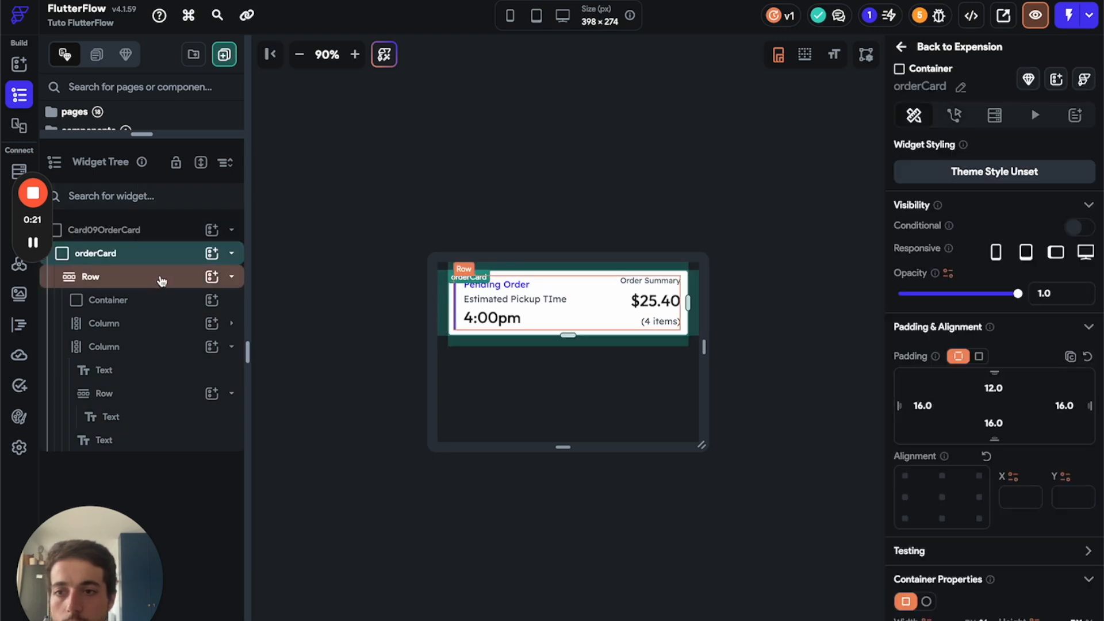
left_click(161, 285)
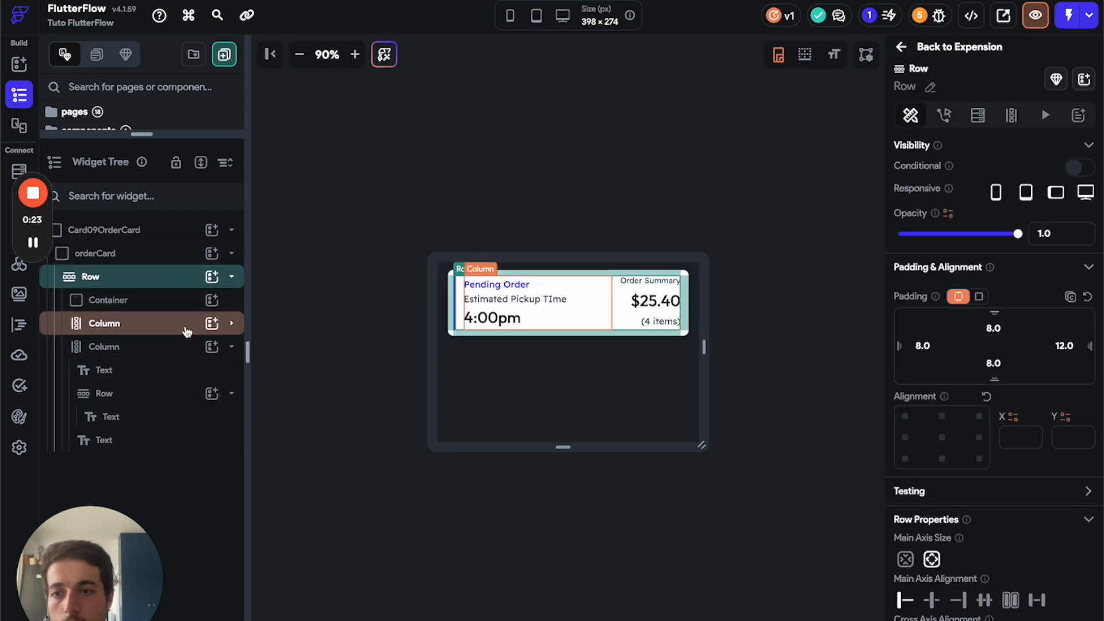
left_click(131, 334)
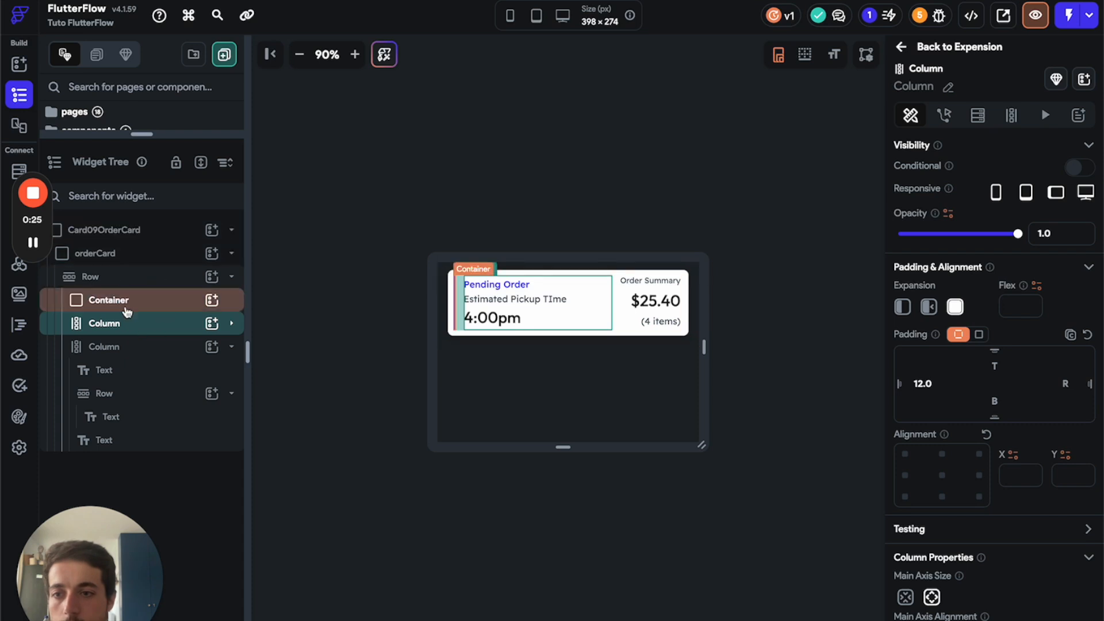
left_click(132, 348)
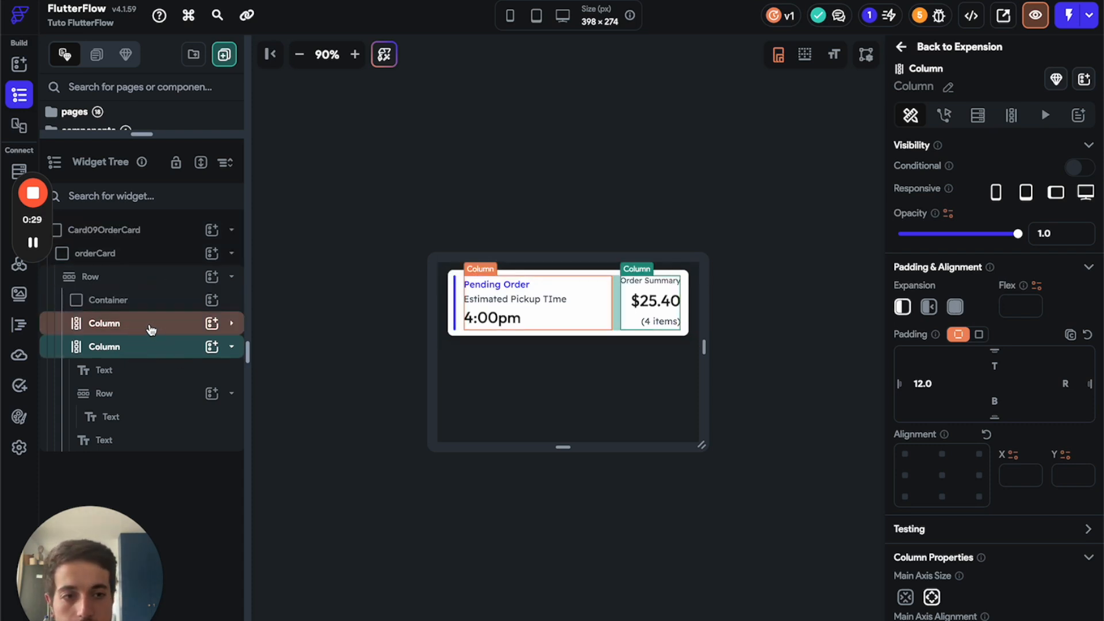
left_click(151, 330)
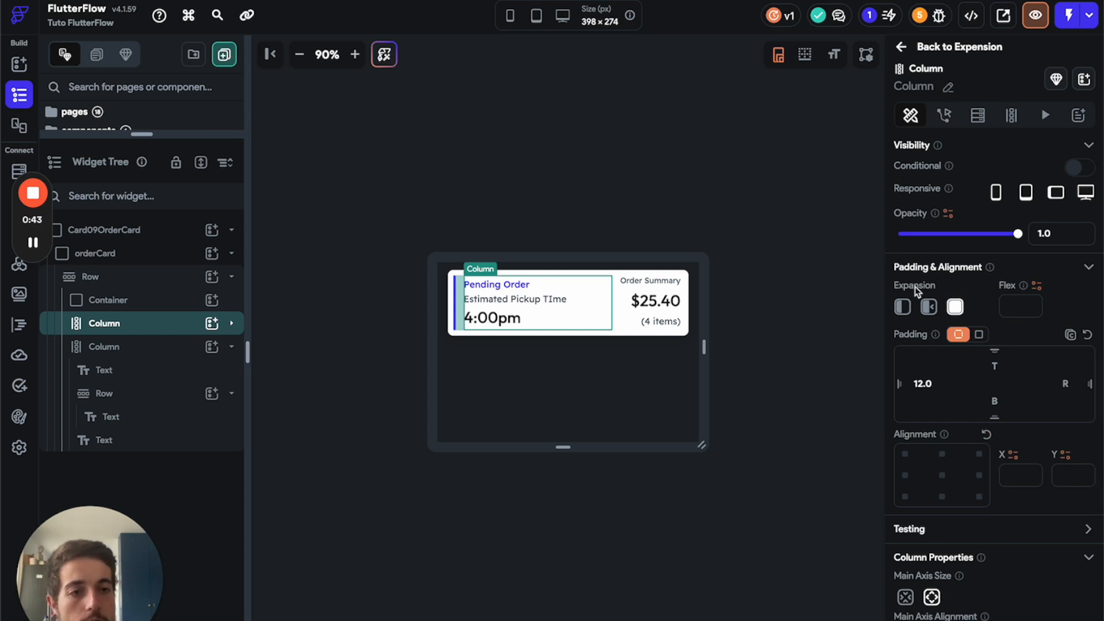
left_click(1088, 267)
left_click(1089, 267)
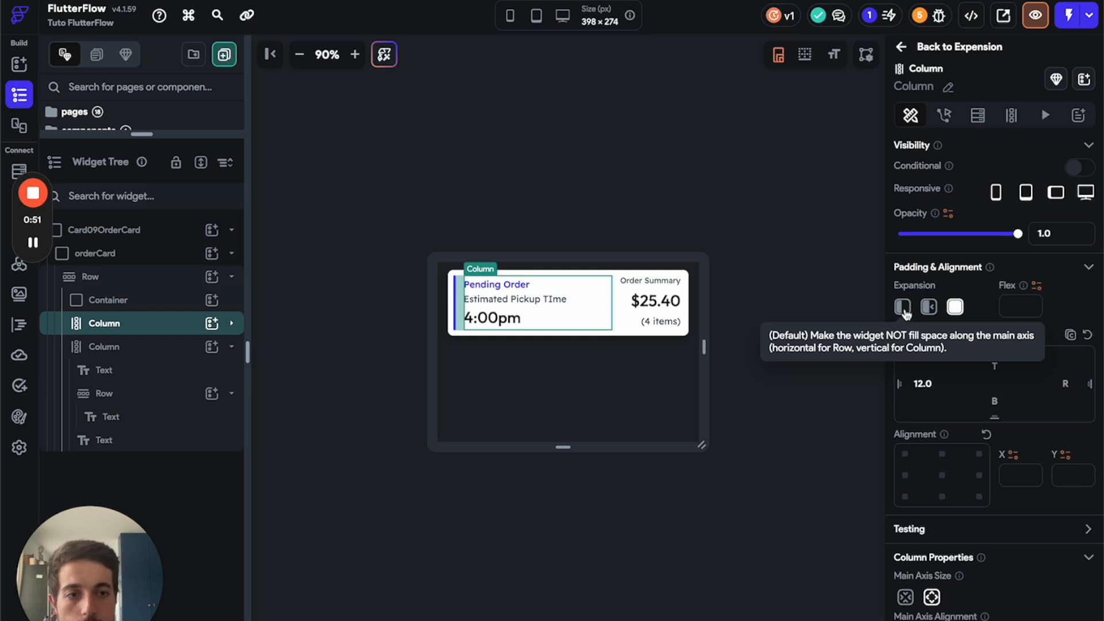
Compare default and expanded sizing on the Pending Order column by switching its expansion between them, ending on expanded
left_click(903, 310)
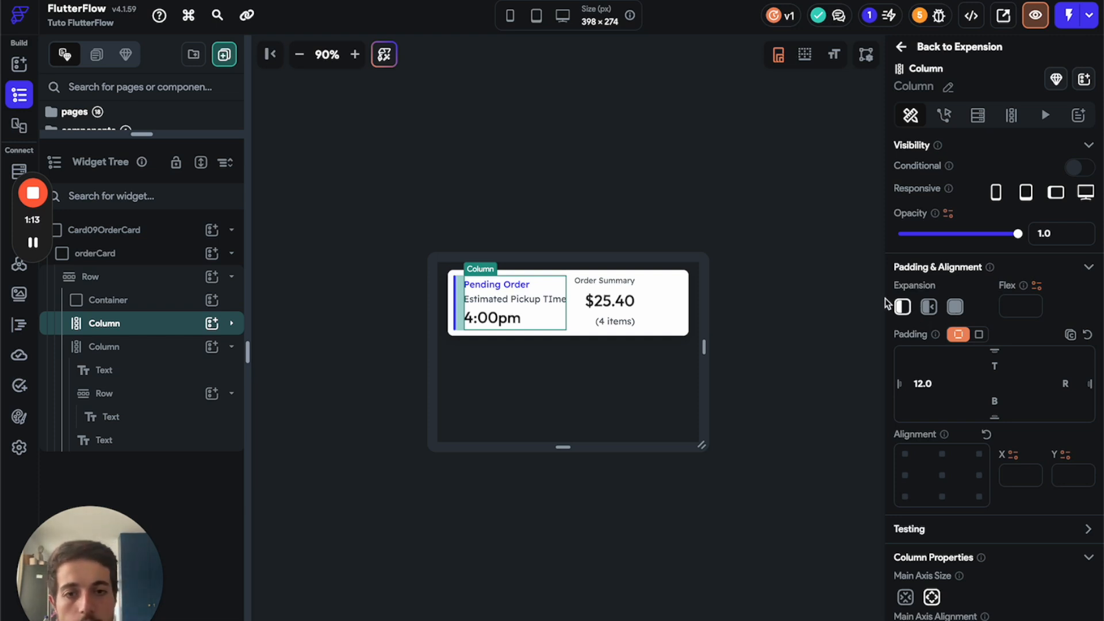
left_click(906, 309)
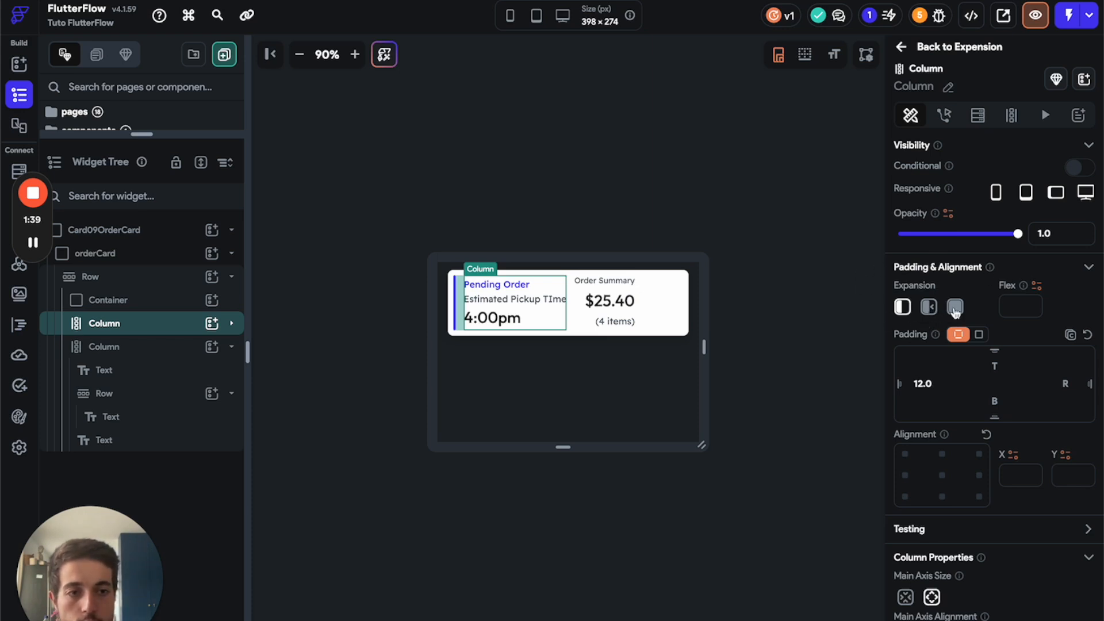
left_click(955, 311)
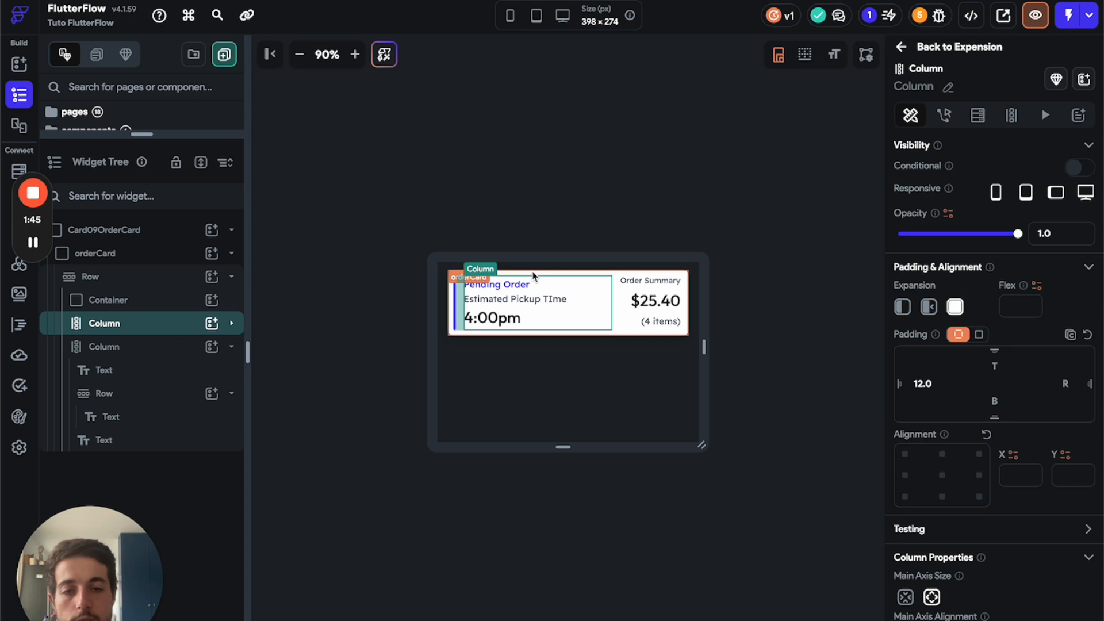
left_click(904, 309)
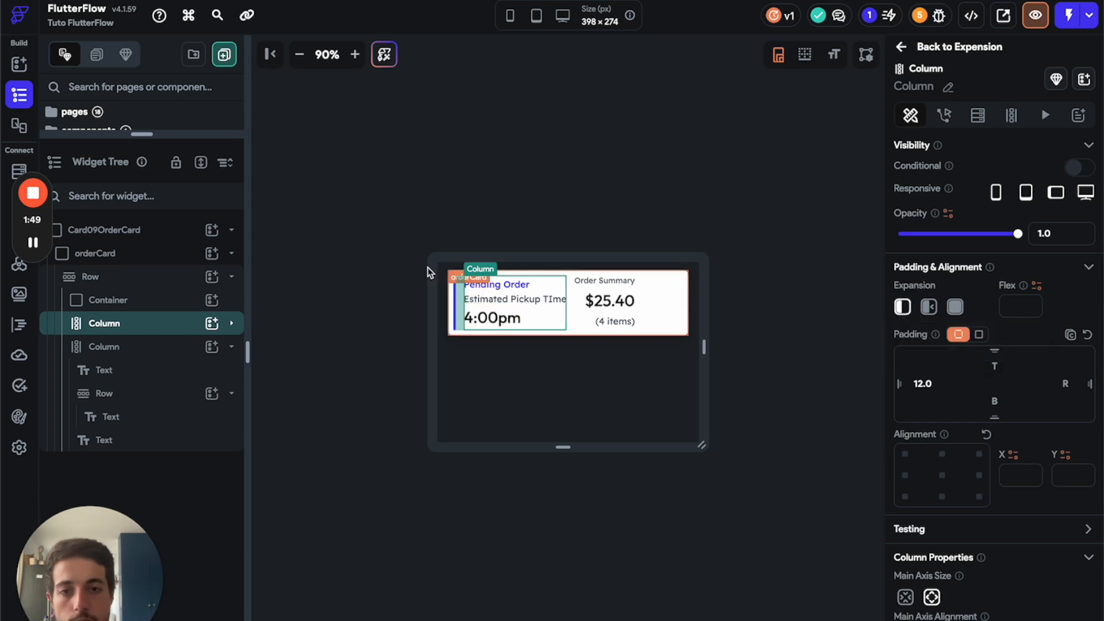
left_click(955, 308)
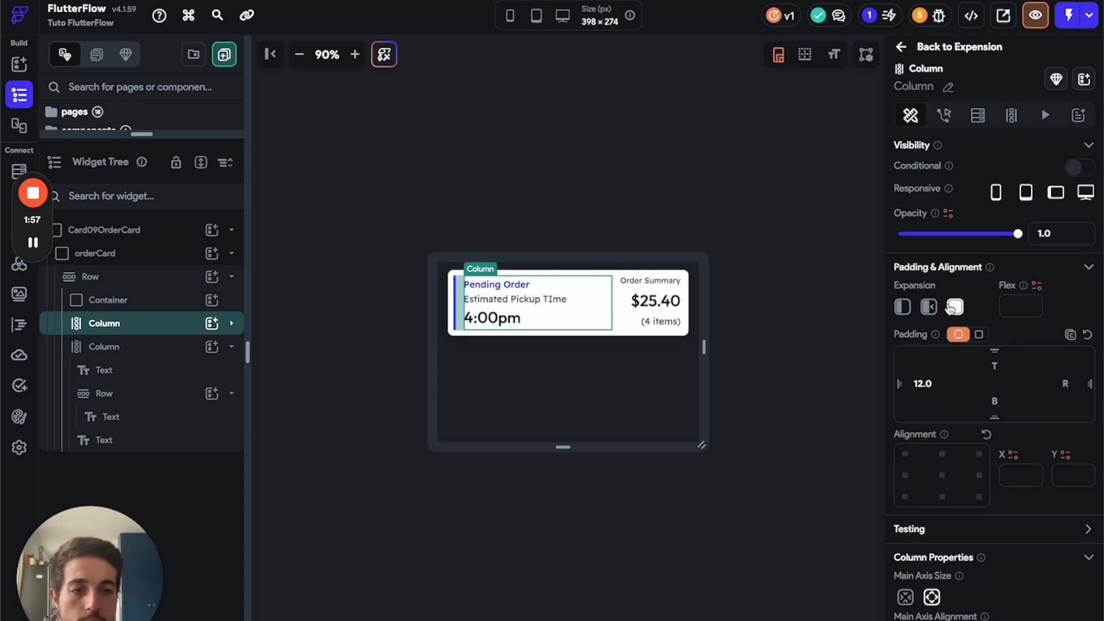
Try the flexible expansion mode on the Pending Order column, compare it within the row, and restore the expanded mode
left_click(928, 307)
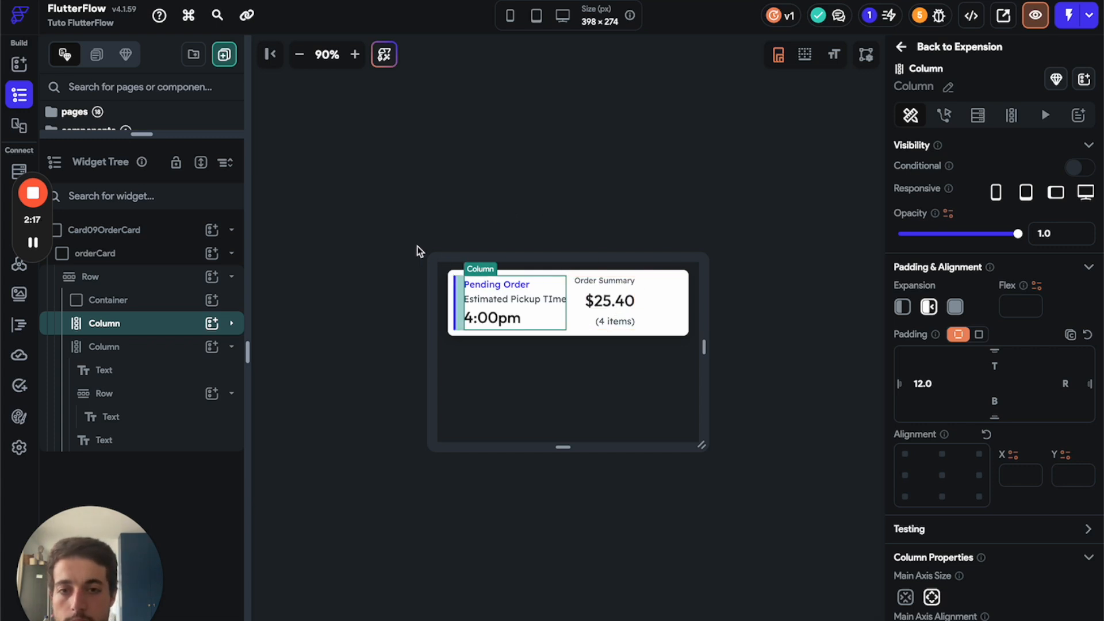
left_click(441, 270)
left_click(640, 300)
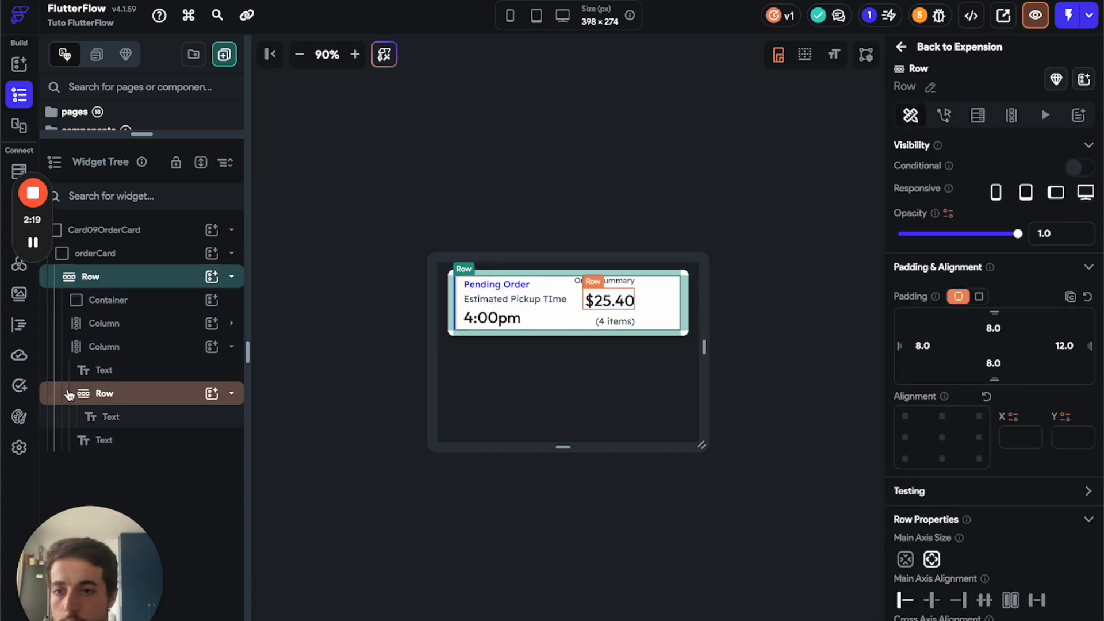
left_click(98, 323)
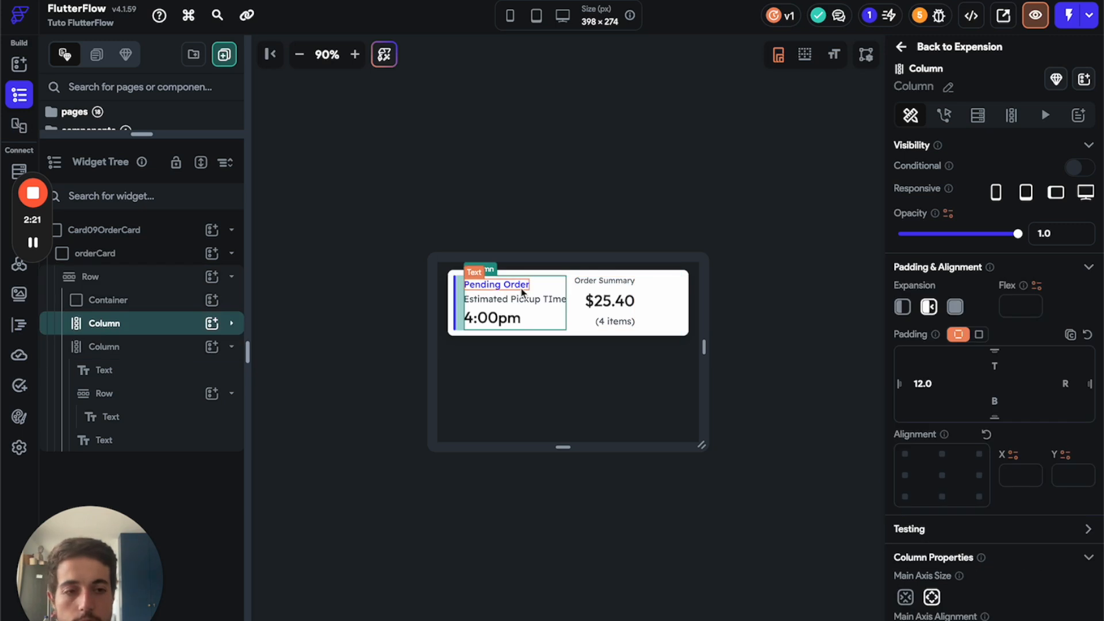
left_click(950, 308)
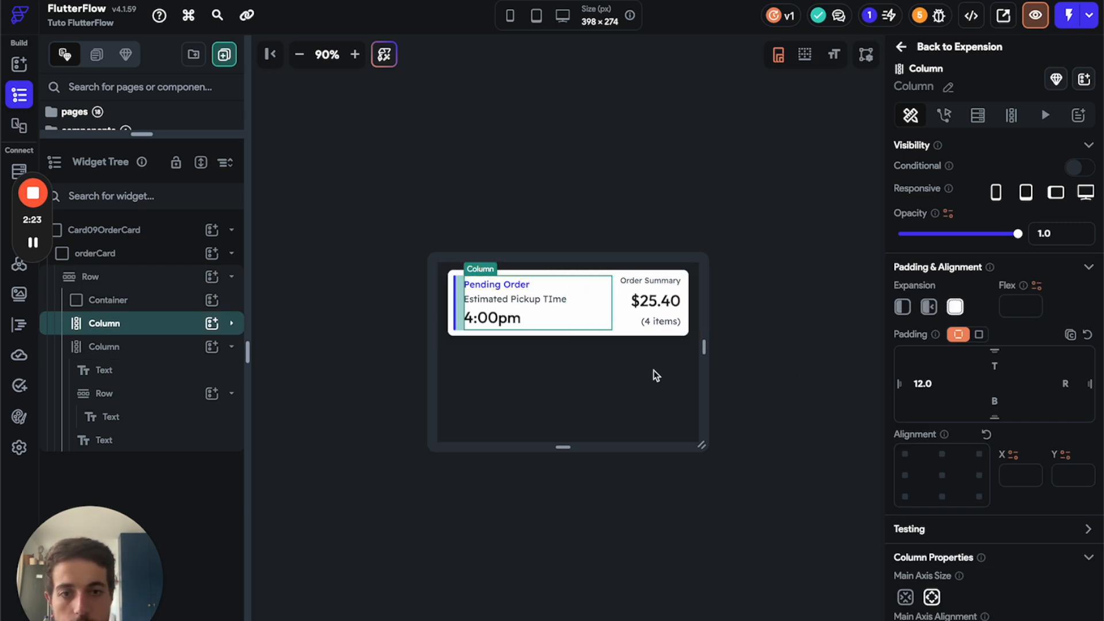
Set the Order Summary column's expansion to expanded so that both columns in the row fill space
left_click(144, 357)
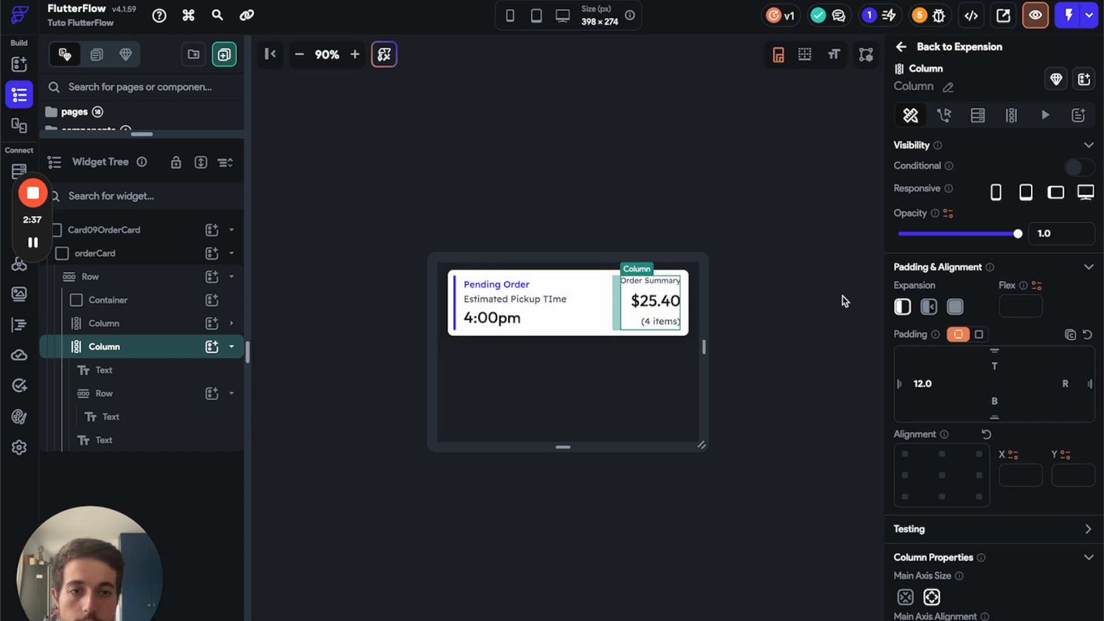
left_click(950, 309)
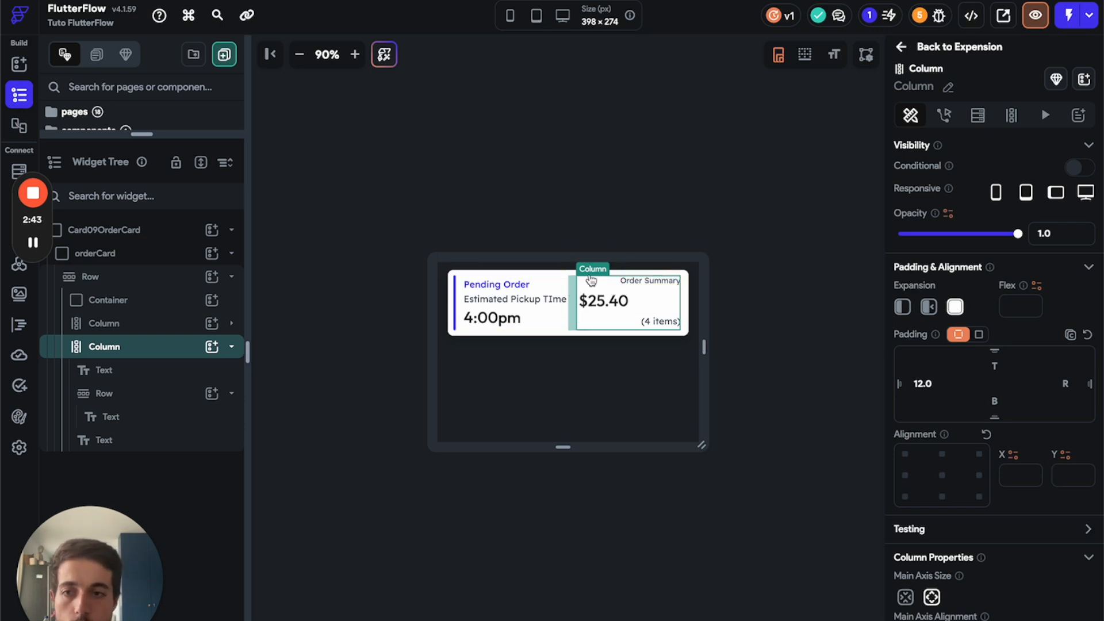
left_click(555, 337)
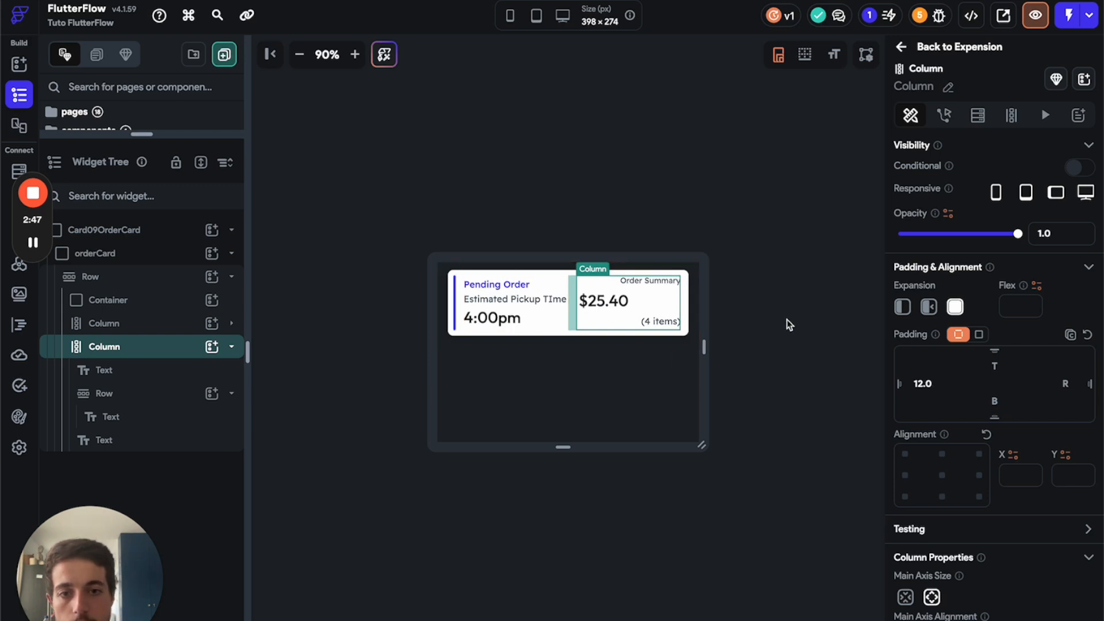
left_click(614, 336)
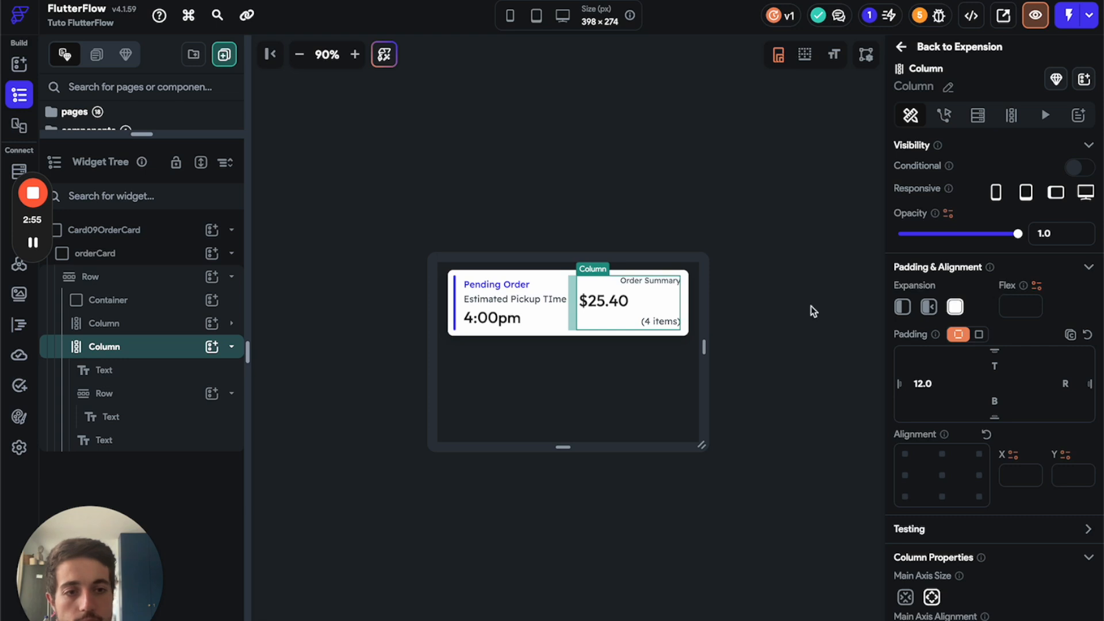
Set the flex value to 1 on the Pending Order column and 2 on the Order Summary column
left_click(165, 324)
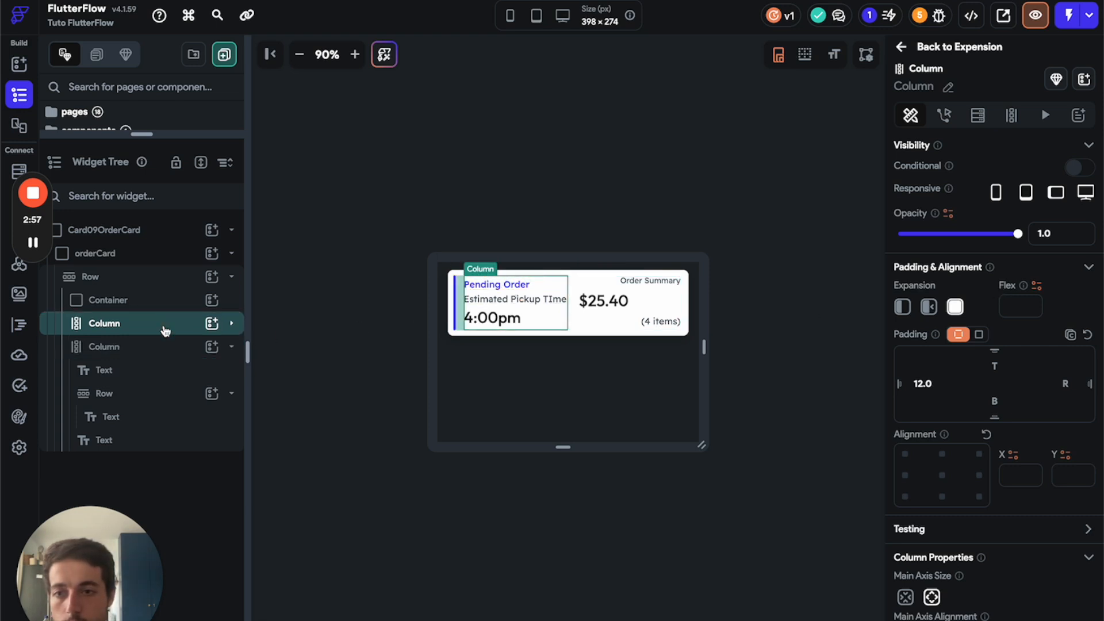
left_click(1024, 309)
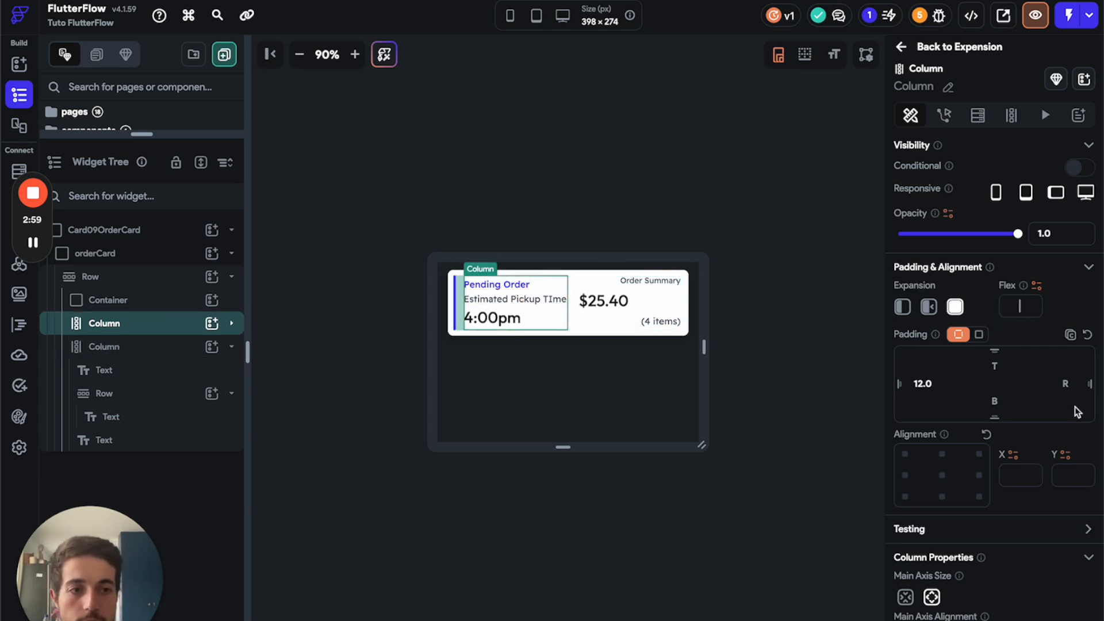
type("1")
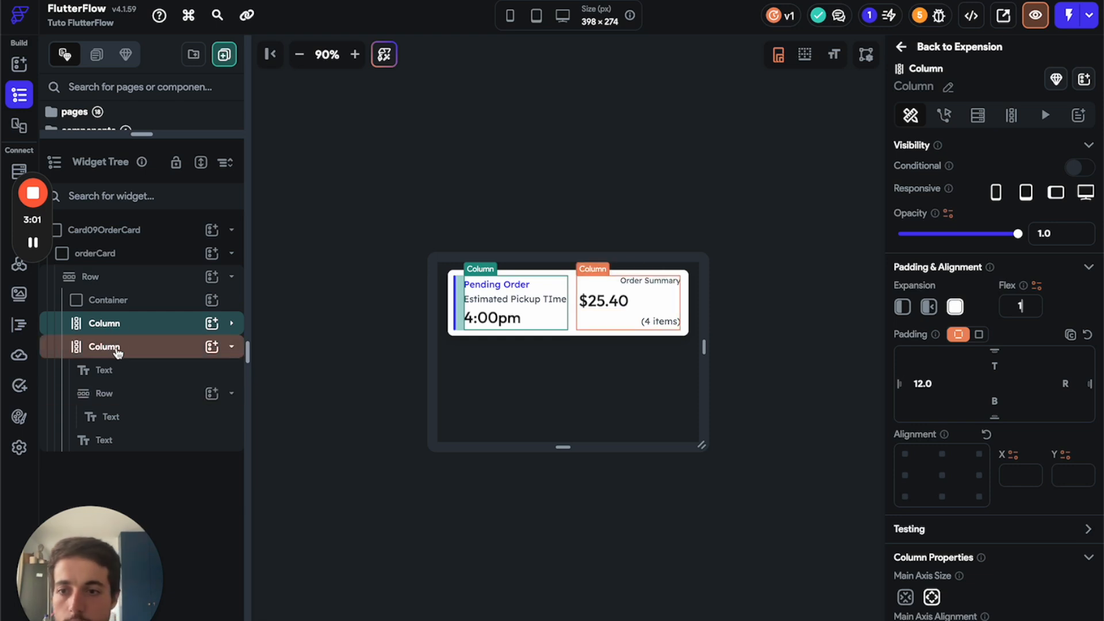
left_click(104, 345)
left_click(1021, 307)
type("2")
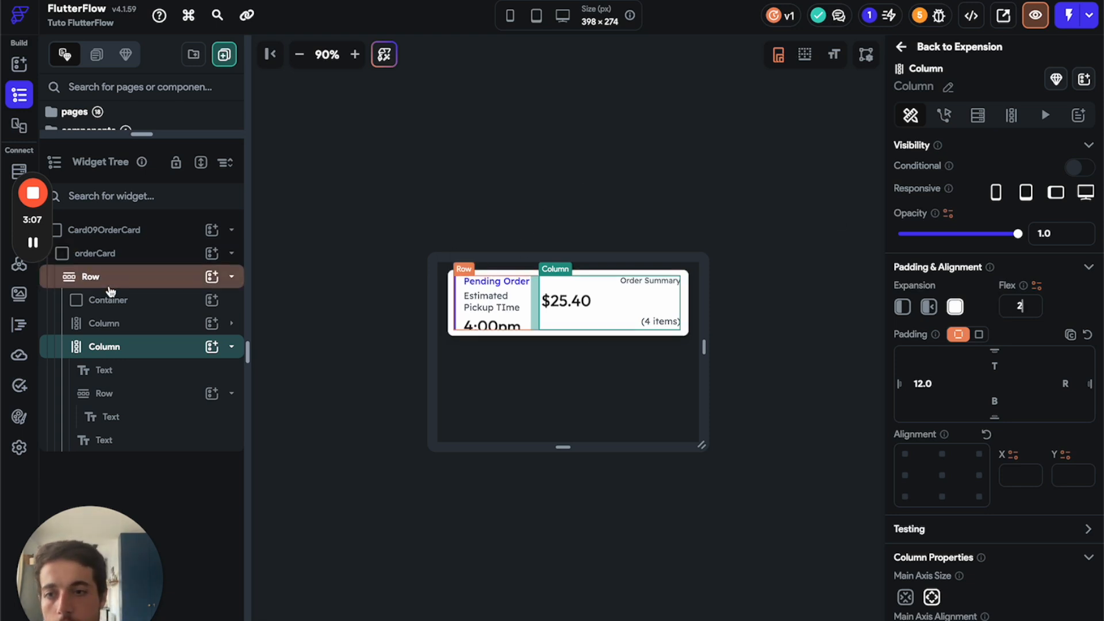
Compare the flex values of the Pending Order and Order Summary columns and their share of the row
left_click(122, 325)
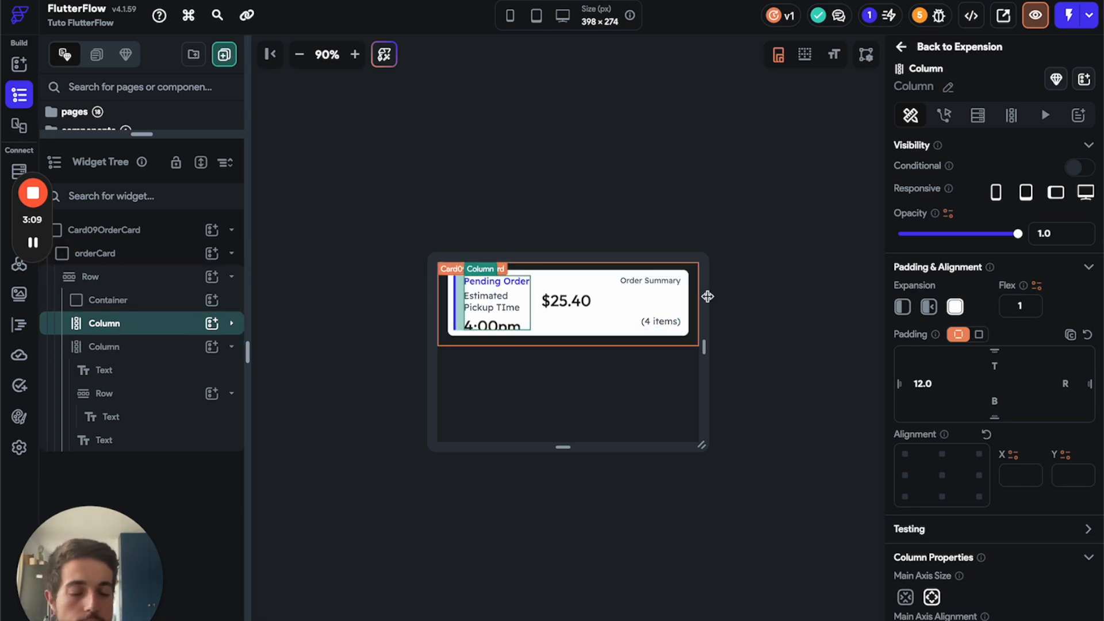
left_click(1021, 307)
type("1")
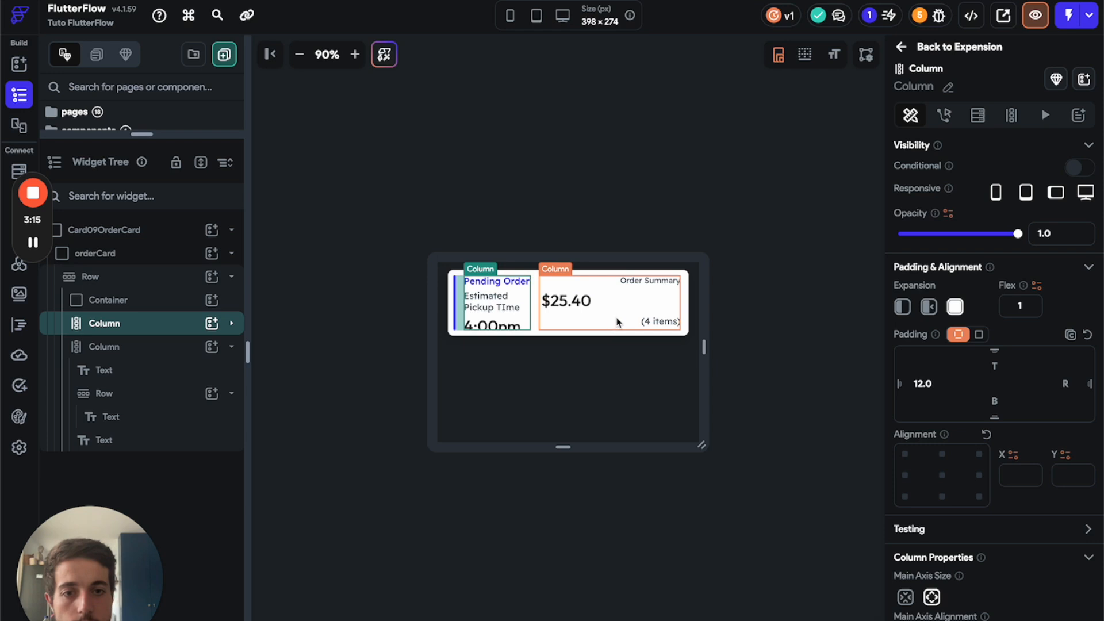
left_click(124, 348)
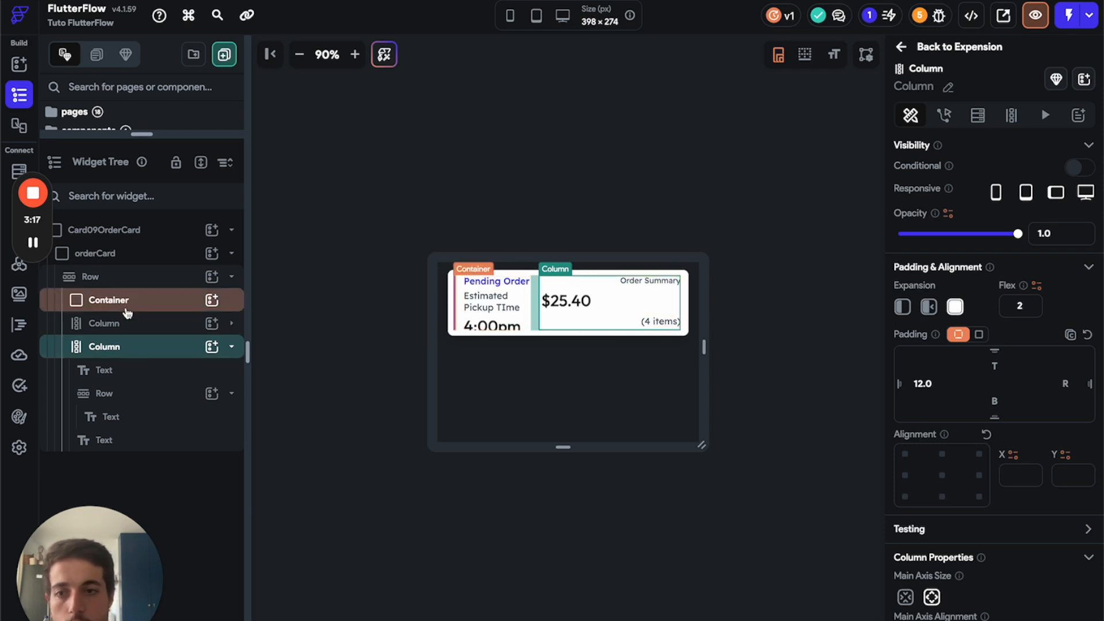
left_click(127, 324)
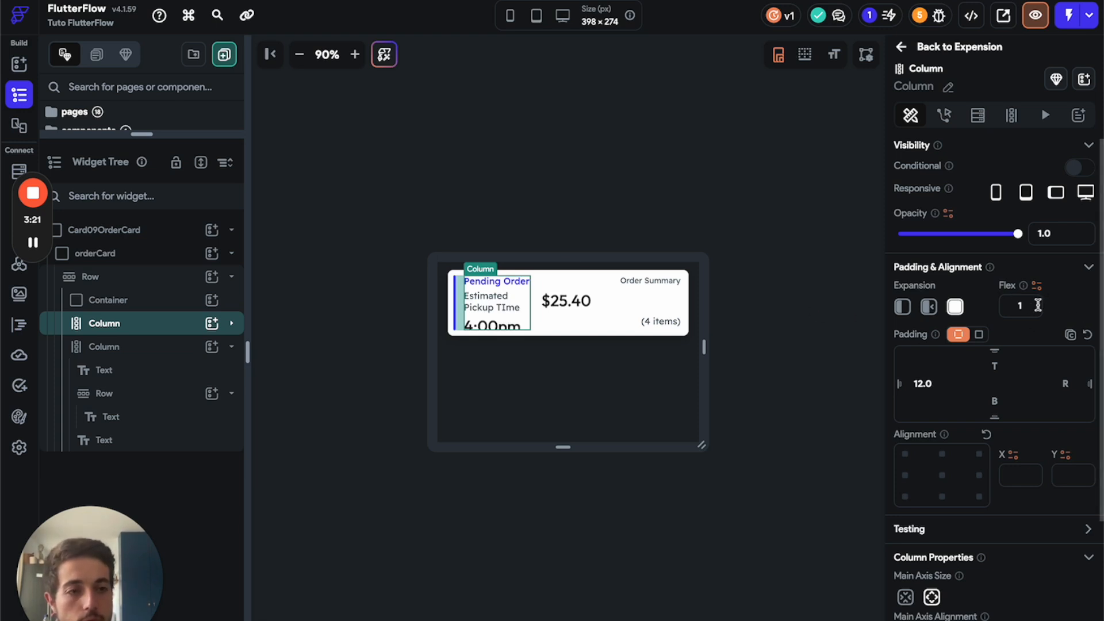
Set the Order Summary column's flex value to 3
left_click(123, 347)
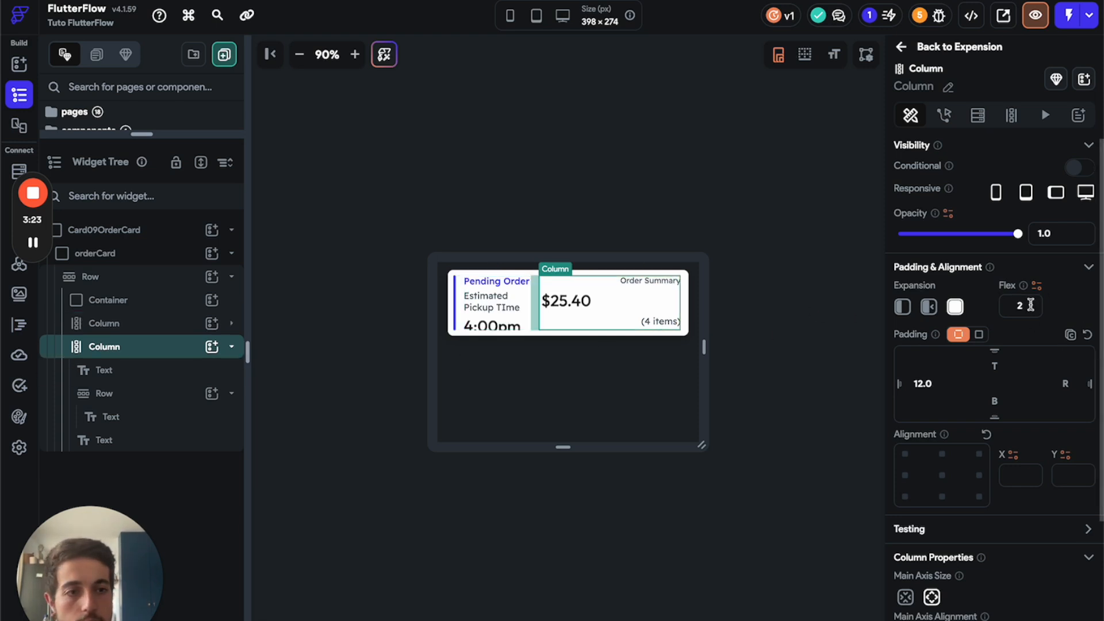
double_click(1003, 303)
type("3")
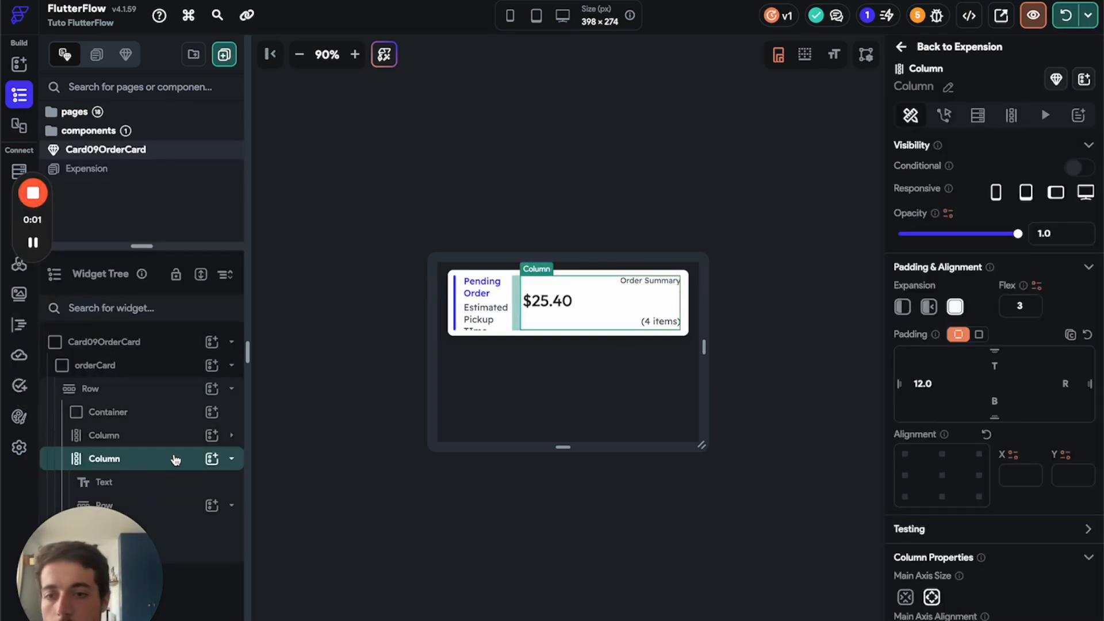
Clear the flex values of both columns and return the Order Summary column to the default non-filling expansion
left_click(1028, 305)
key("BackSpace")
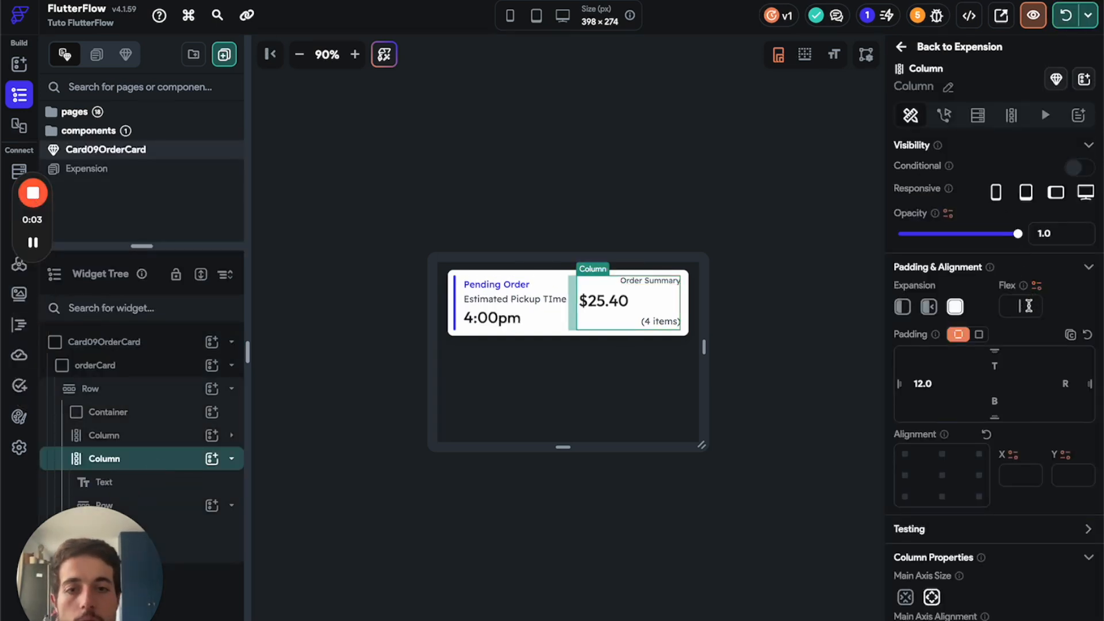
left_click(903, 307)
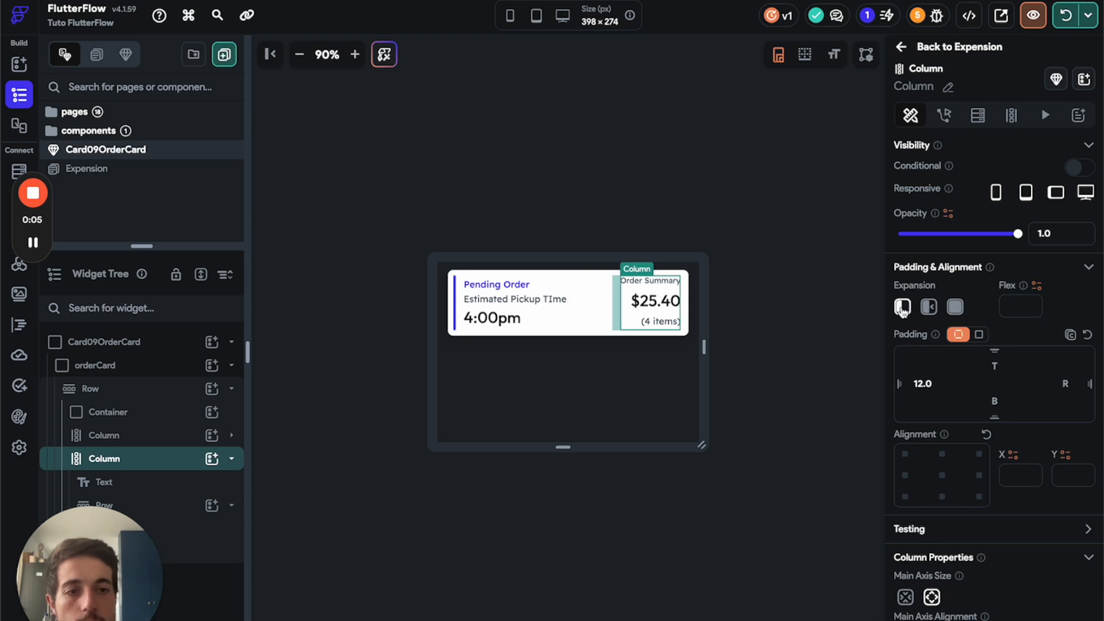
left_click(150, 437)
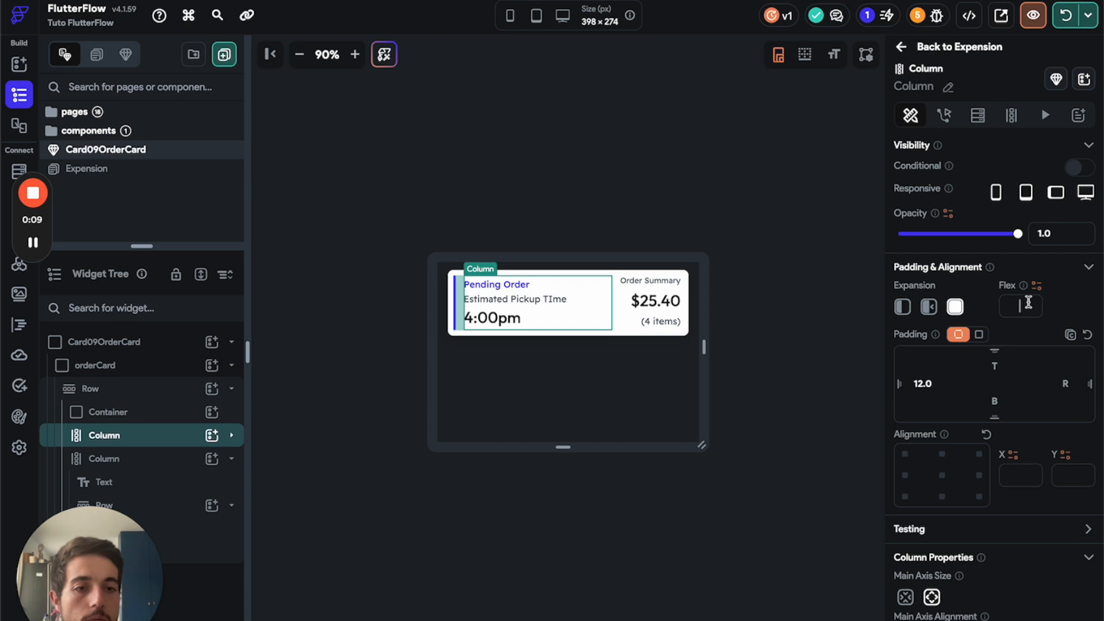
Reload the running test app with the current order card layout
left_click(1066, 17)
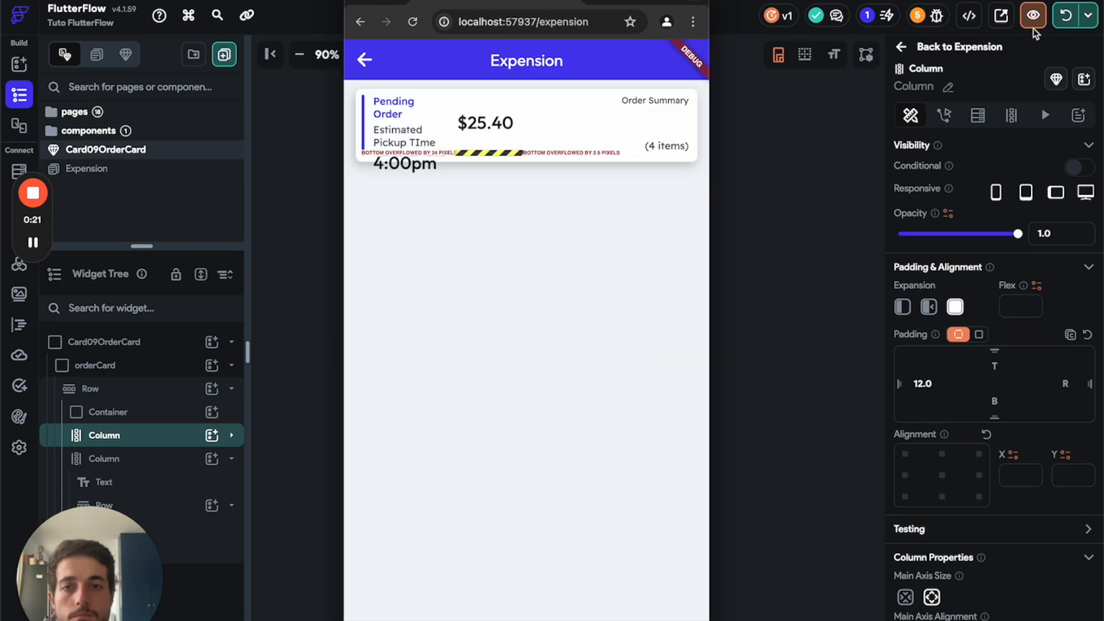
left_click(1073, 17)
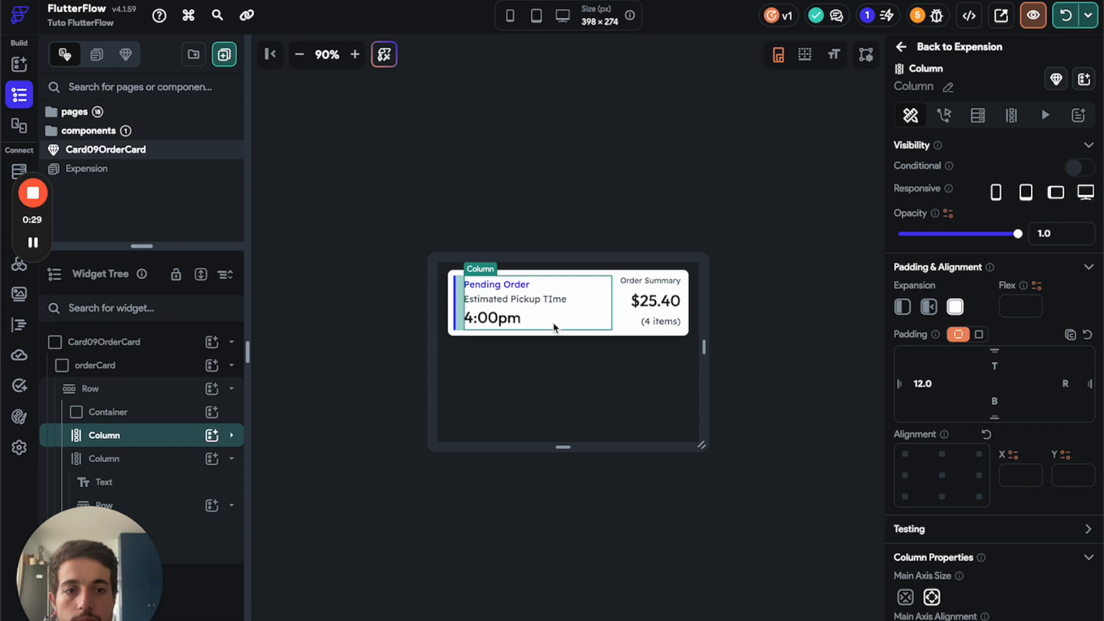
Check the order card's layout in the running test app and return to the builder
key("ctrl+Up")
left_click(128, 333)
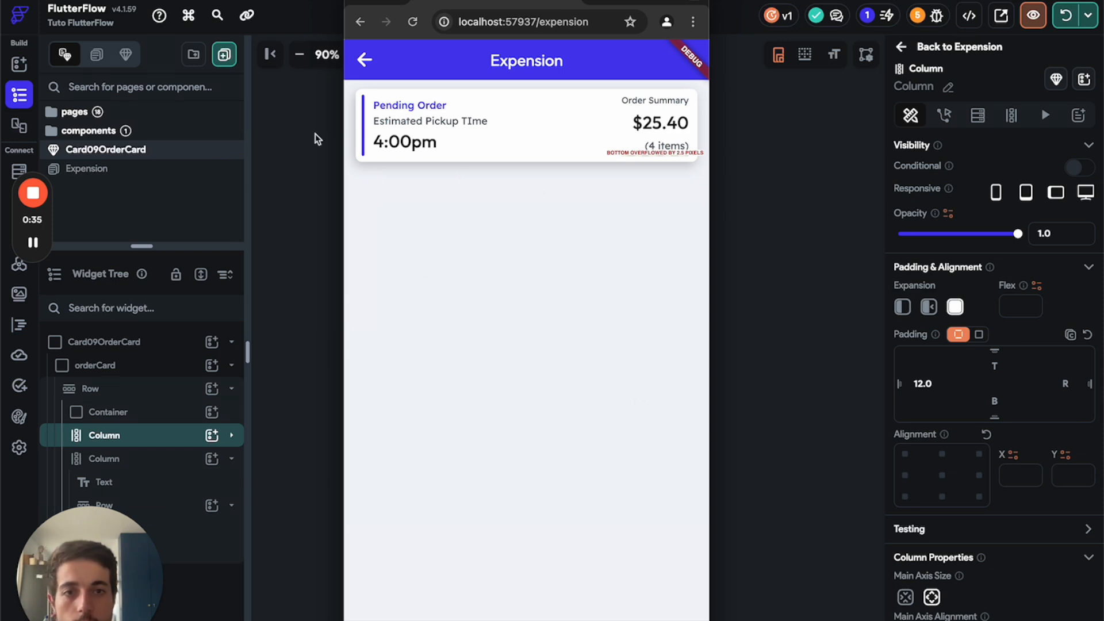
left_click(774, 267)
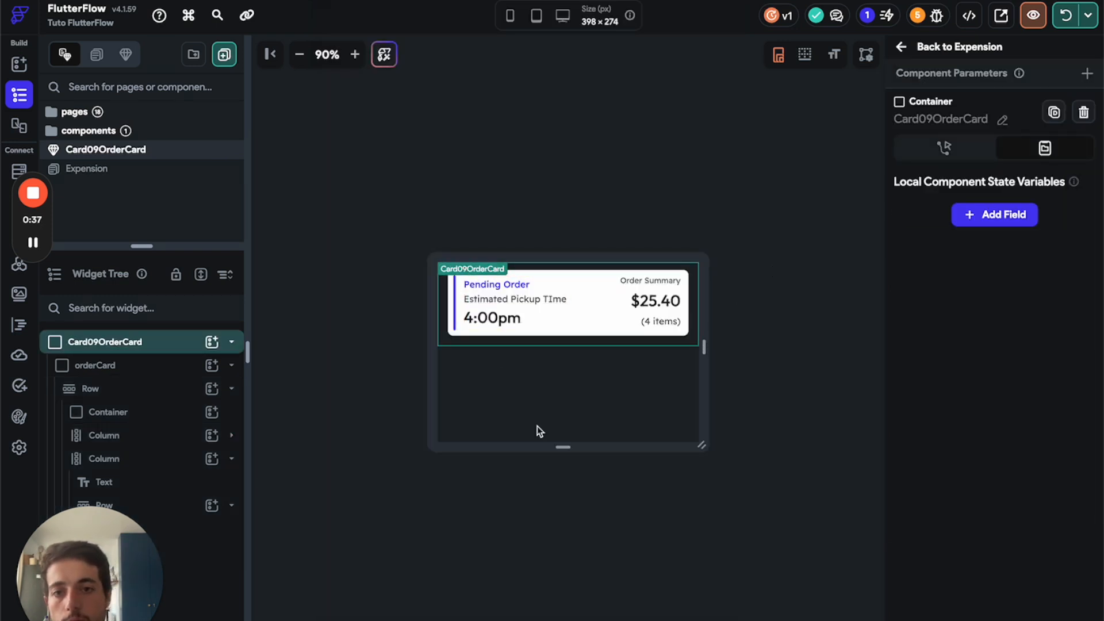
Open the Expension page, add a Row below the order card in its Column, and place a Container inside it
left_click(96, 173)
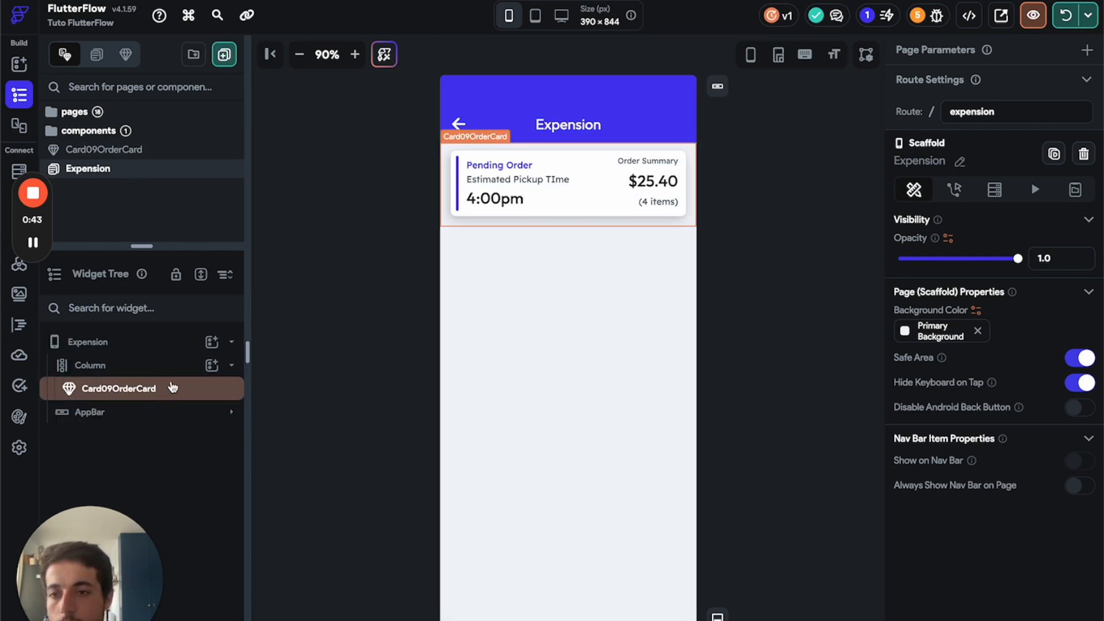
left_click(212, 365)
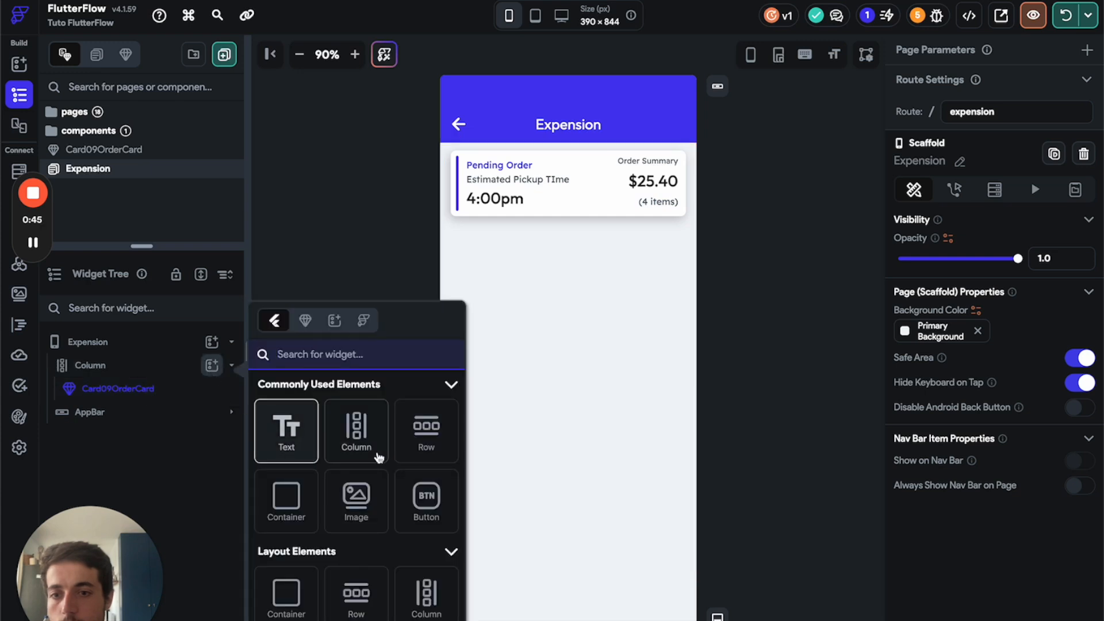
left_click(357, 431)
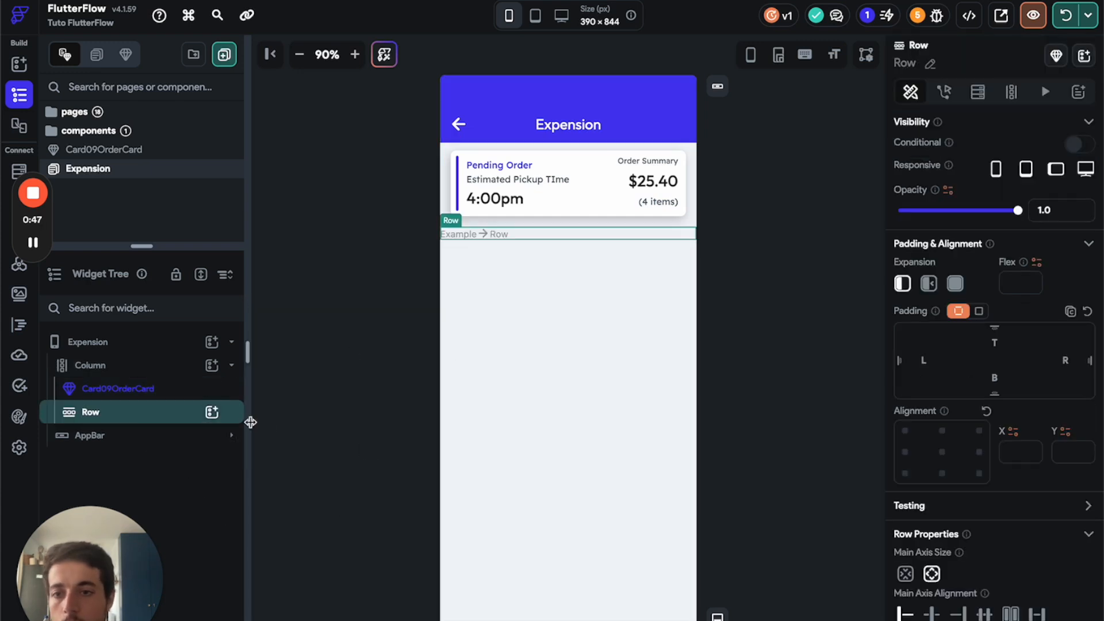
left_click(211, 412)
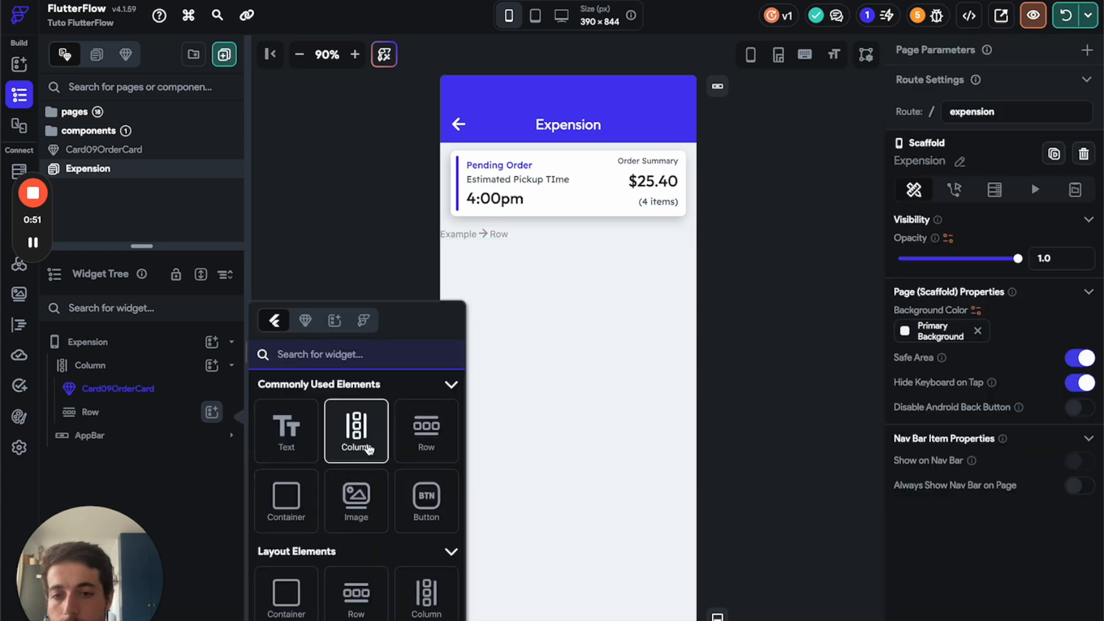
left_click(286, 501)
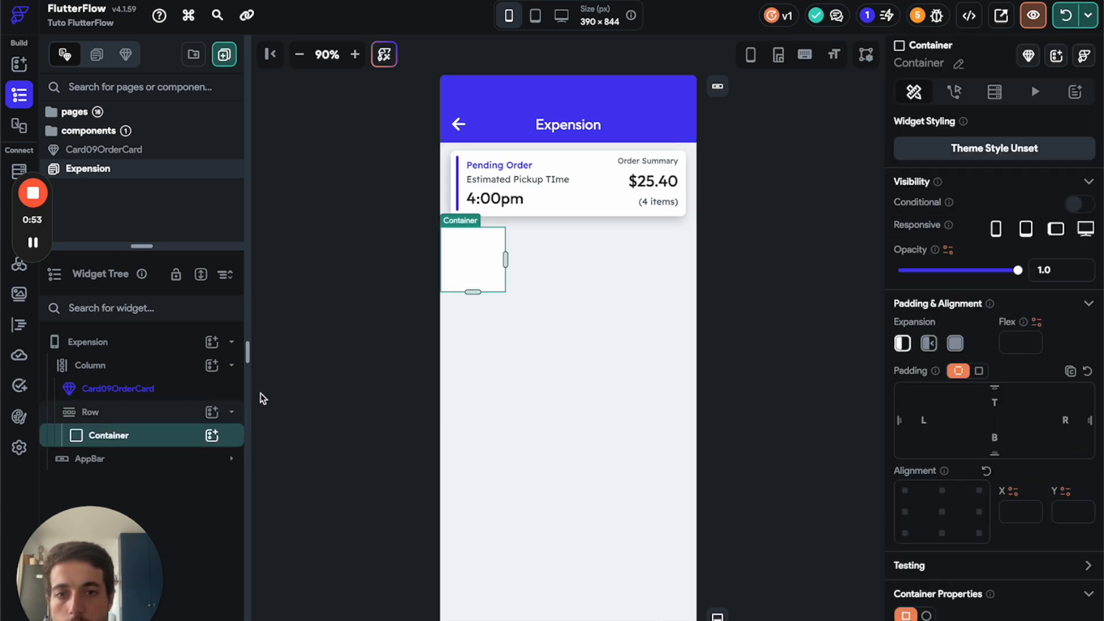
left_click(212, 436)
left_click(287, 501)
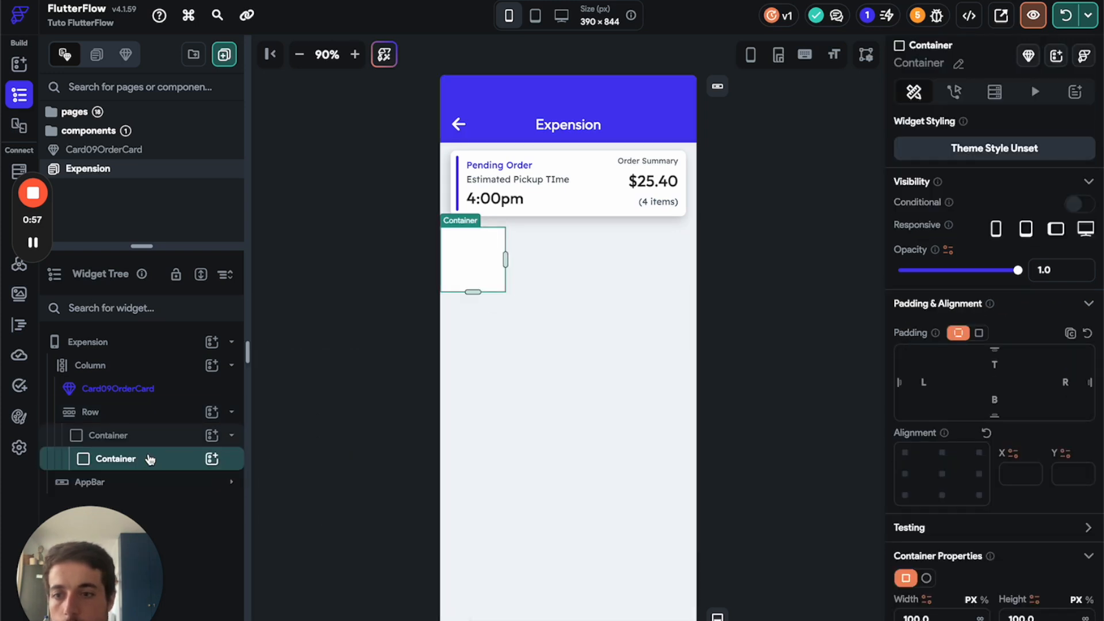
key("Delete")
Add a second Container to the Row beside the first one
left_click(212, 412)
left_click(286, 501)
left_click(117, 460)
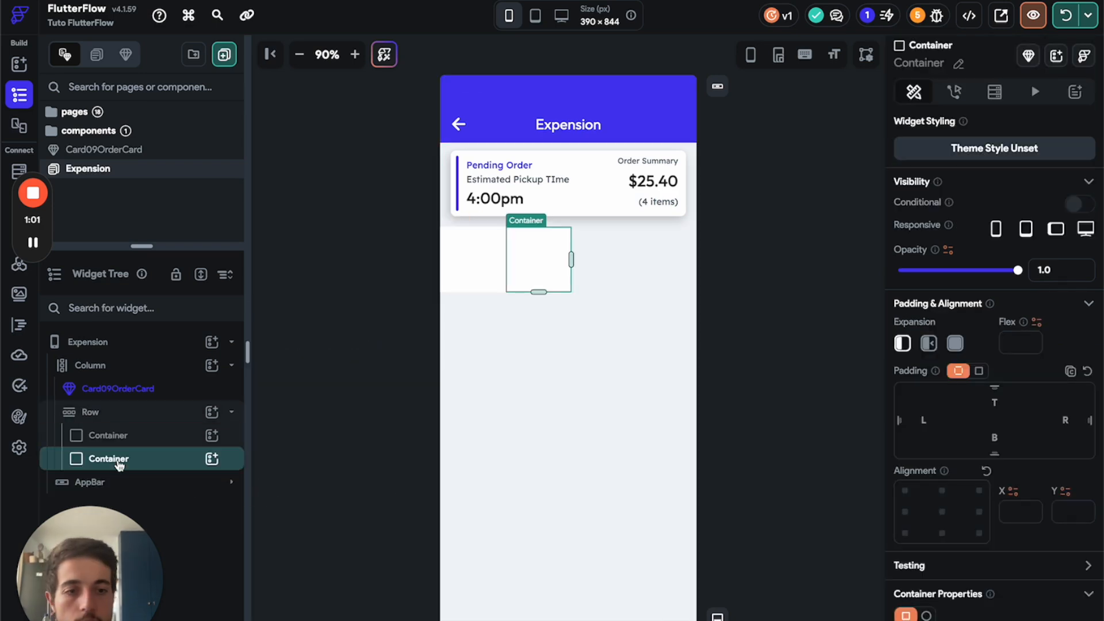
Set the second container's fill color to the Error theme color
scroll(918, 341, "down", 7)
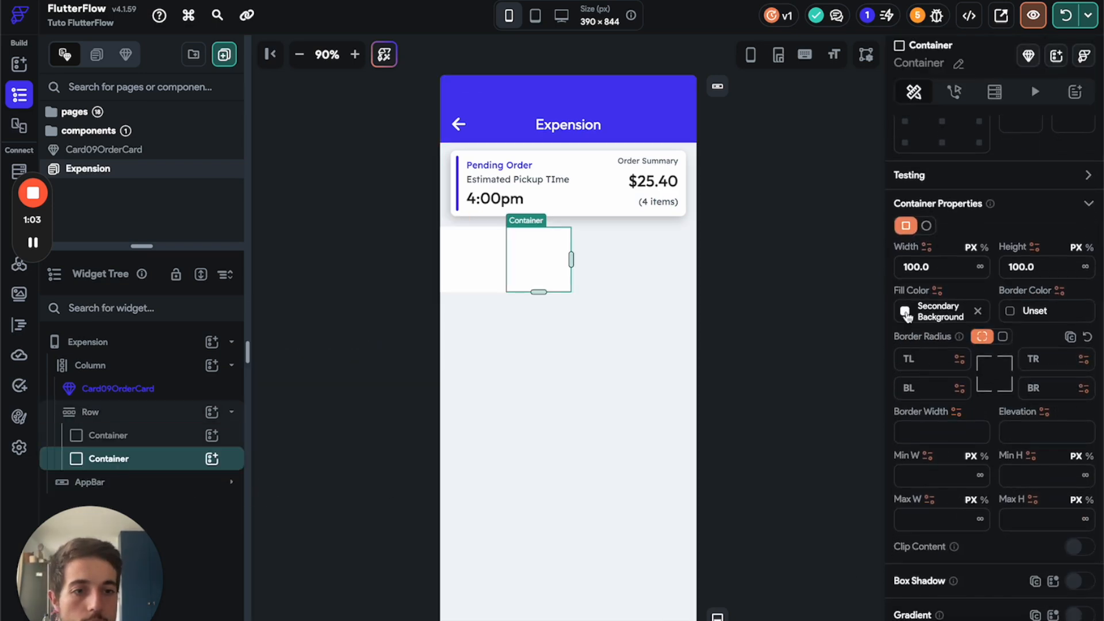
left_click(906, 311)
scroll(755, 537, "down", 4)
scroll(755, 537, "up", 1)
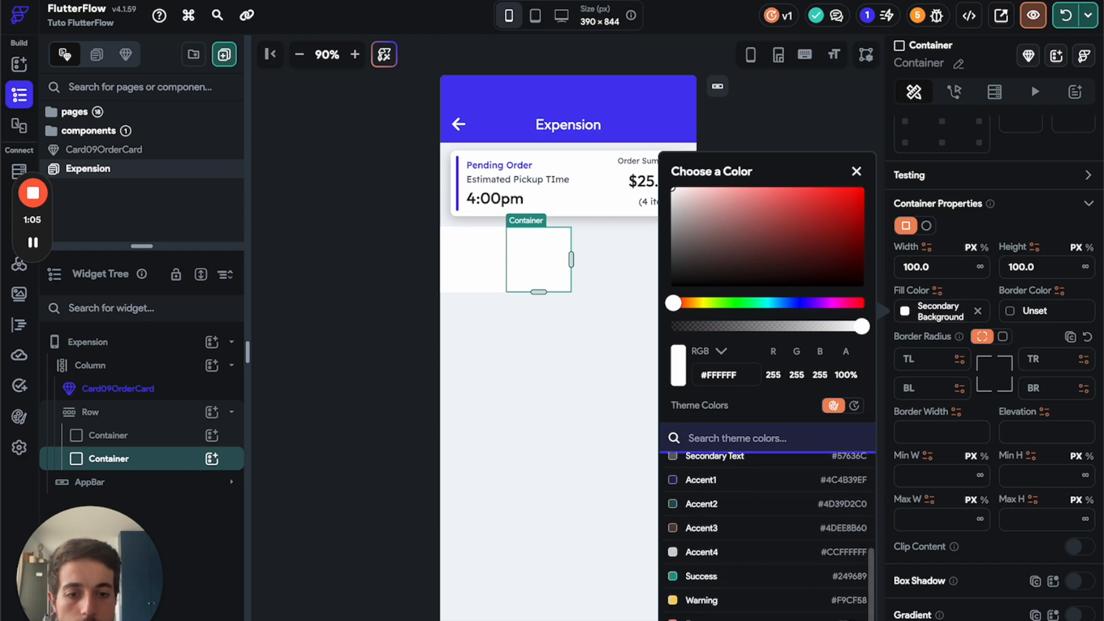
left_click(746, 617)
Set the first container's fill color to the Primary theme color
left_click(469, 262)
left_click(469, 262)
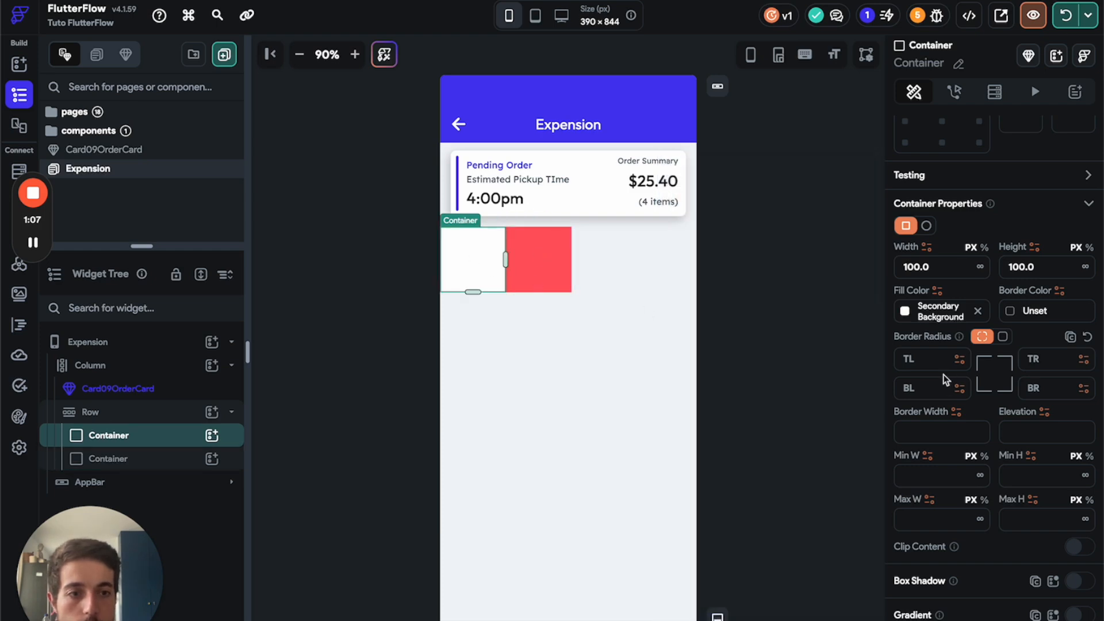
left_click(905, 311)
left_click(742, 464)
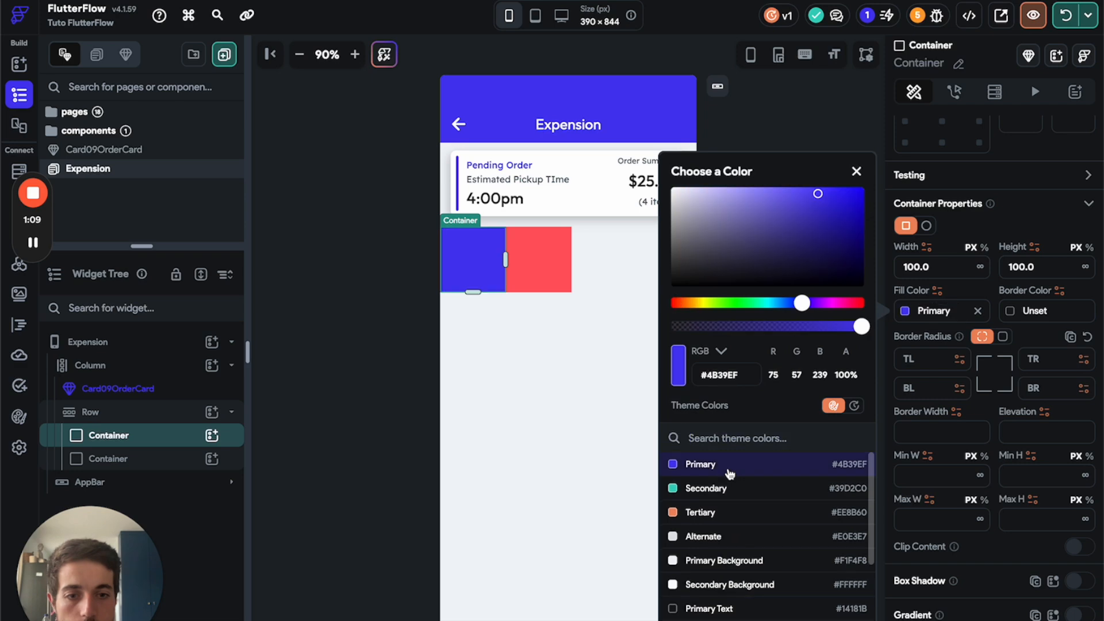
left_click(433, 406)
left_click(433, 406)
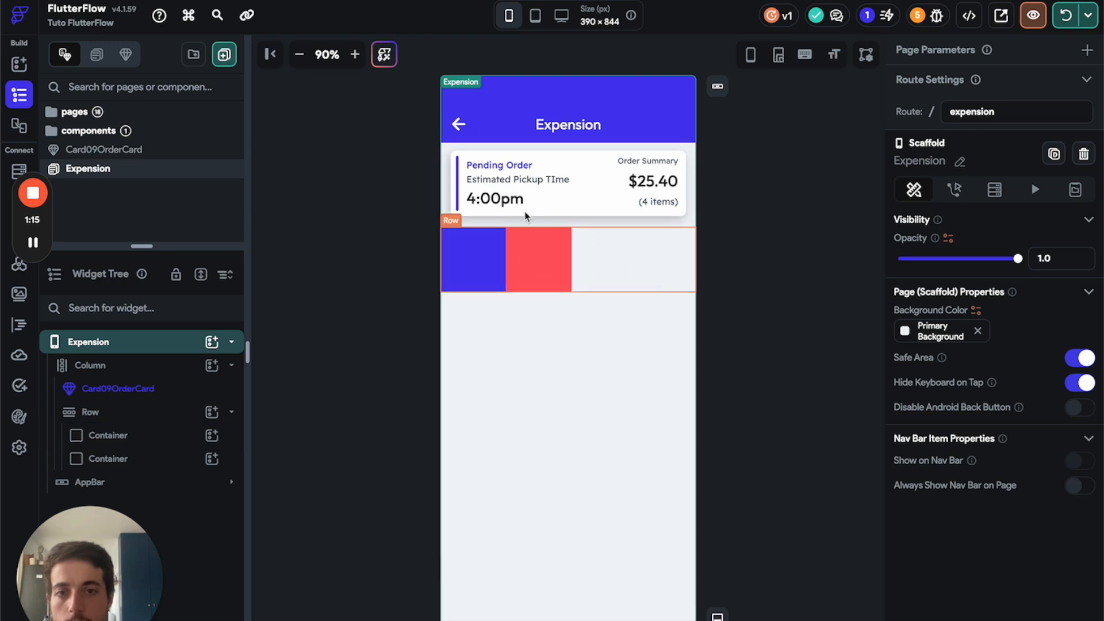
Review the Row and the expansion and size settings of its blue and red containers
left_click(659, 276)
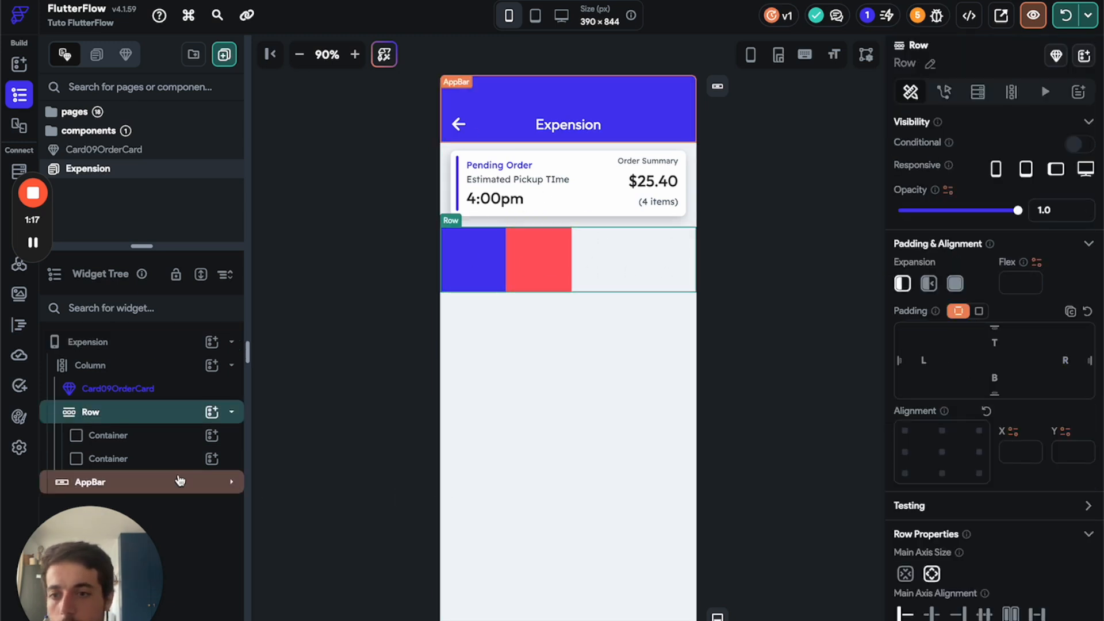
left_click(139, 443)
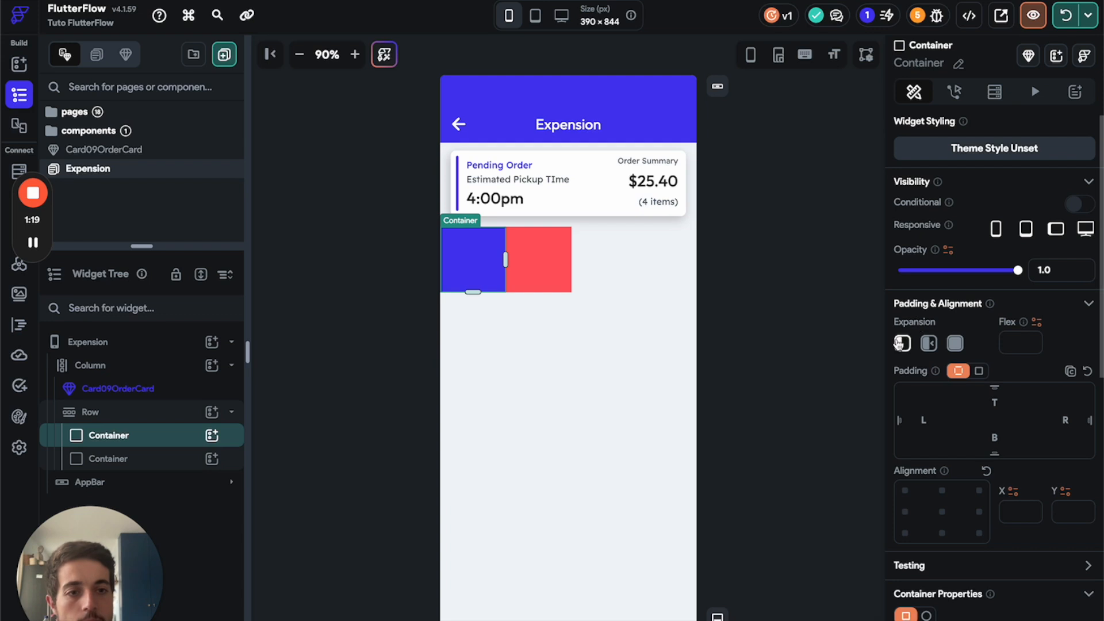
left_click(154, 458)
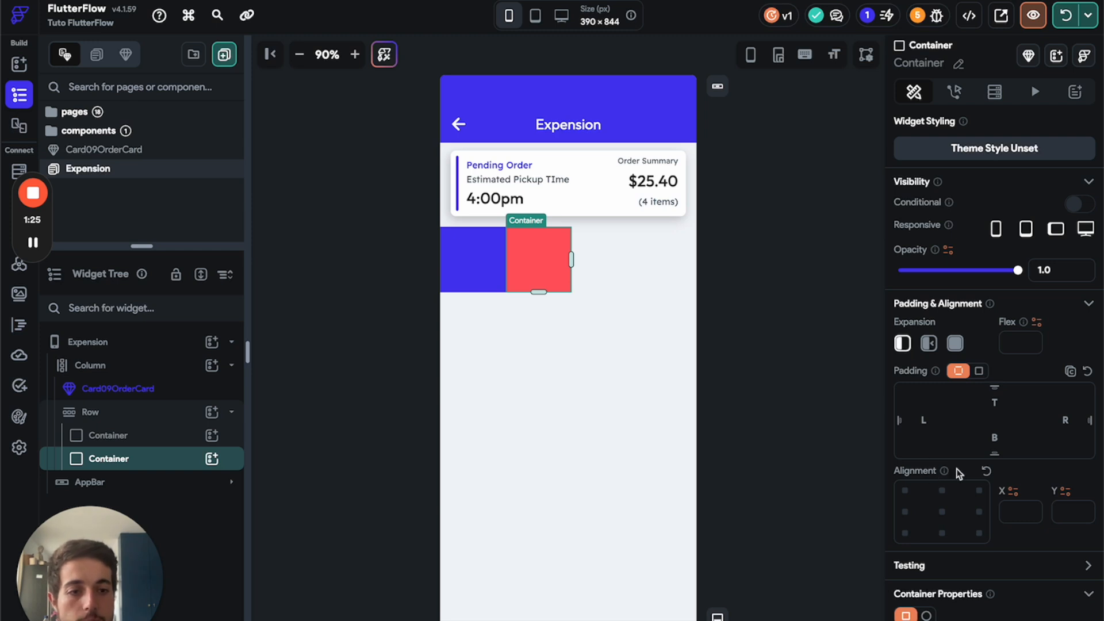
scroll(940, 437, "down", 3)
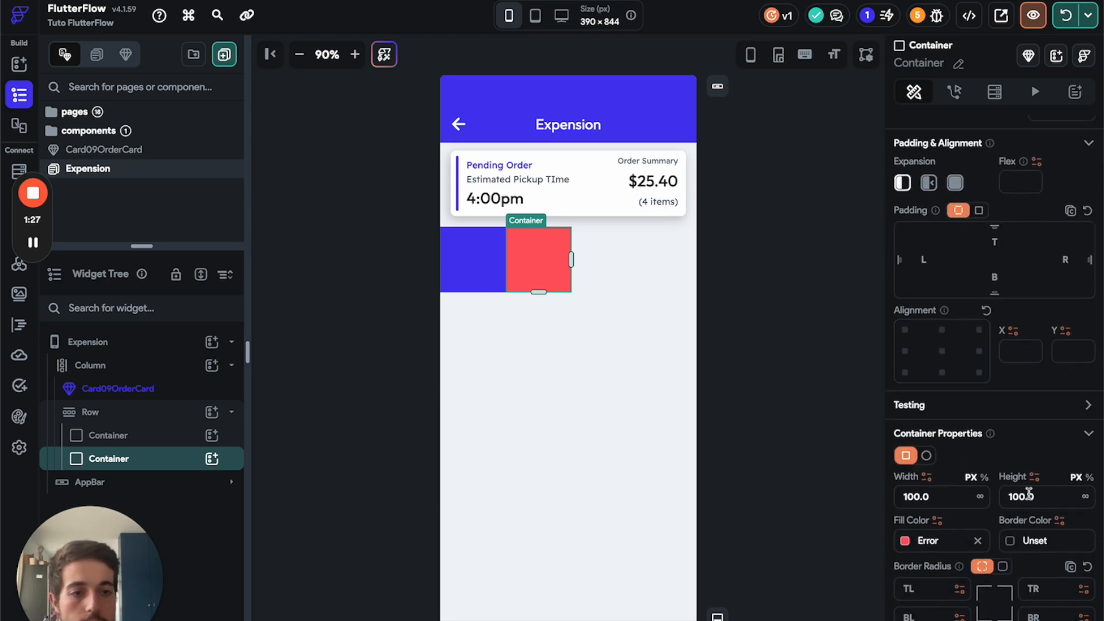
scroll(1014, 454, "up", 3)
scroll(1014, 449, "down", 1)
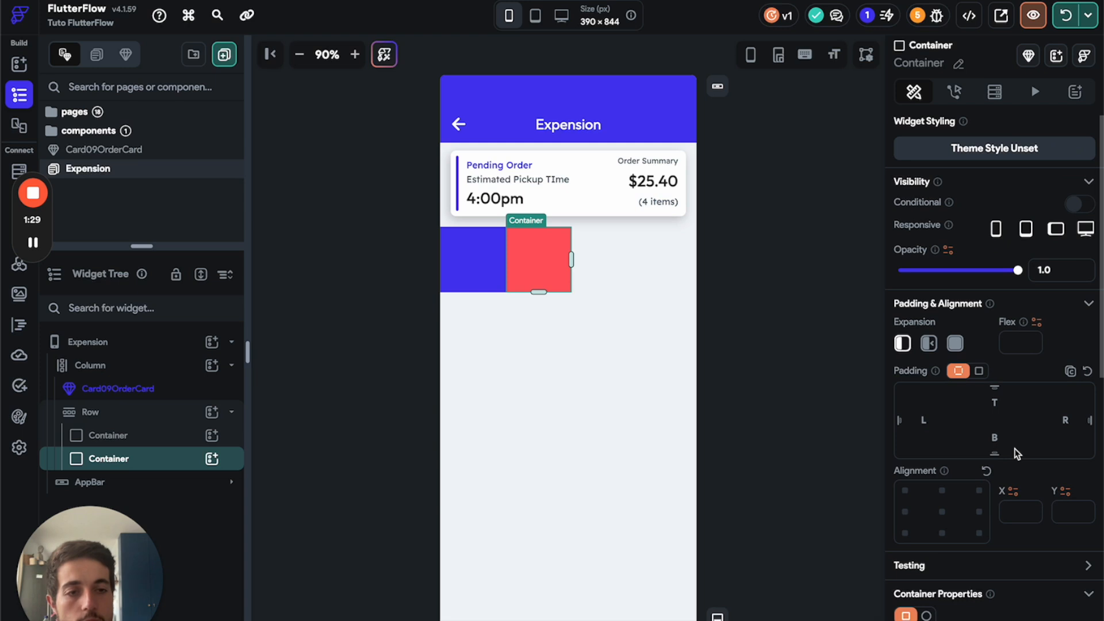
Set both the blue and the red container in the Row to the expanded, space-filling mode
left_click(486, 261)
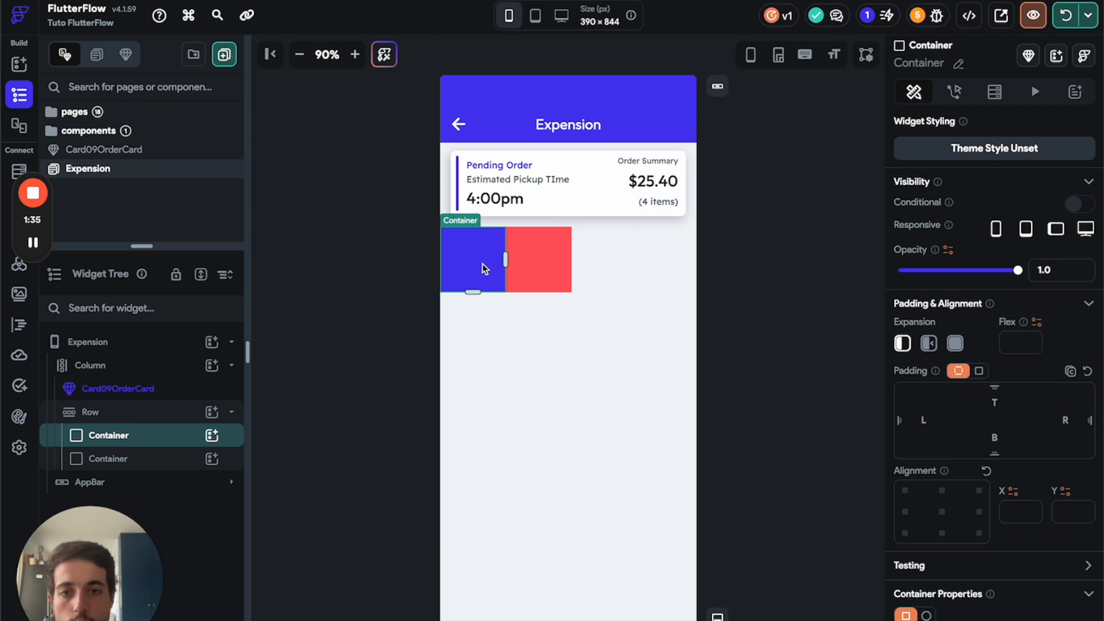
left_click(959, 347)
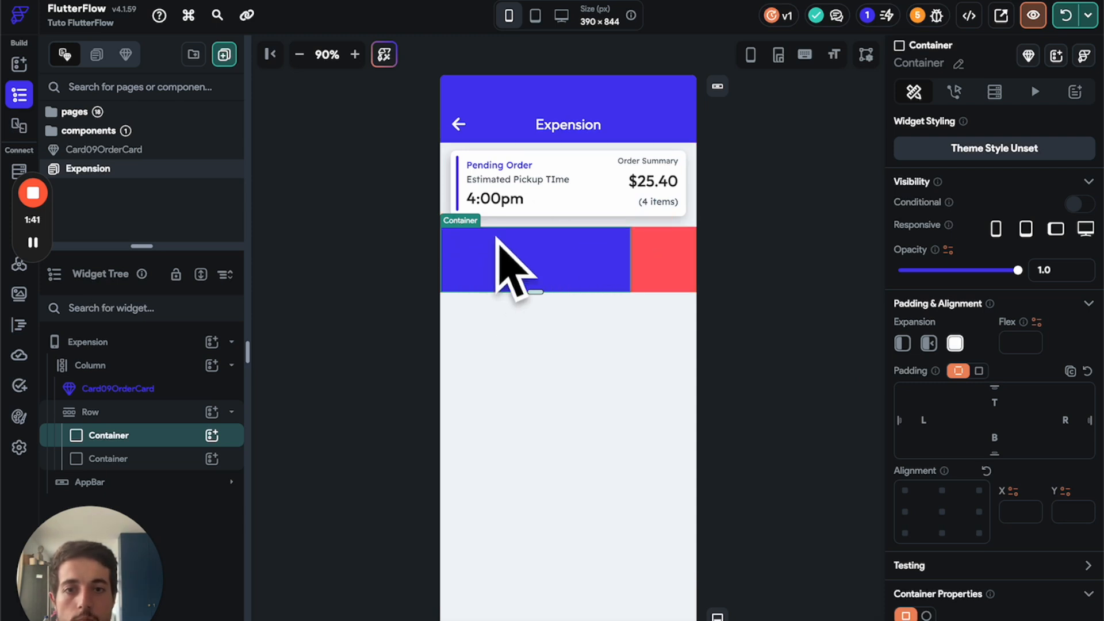
left_click(659, 257)
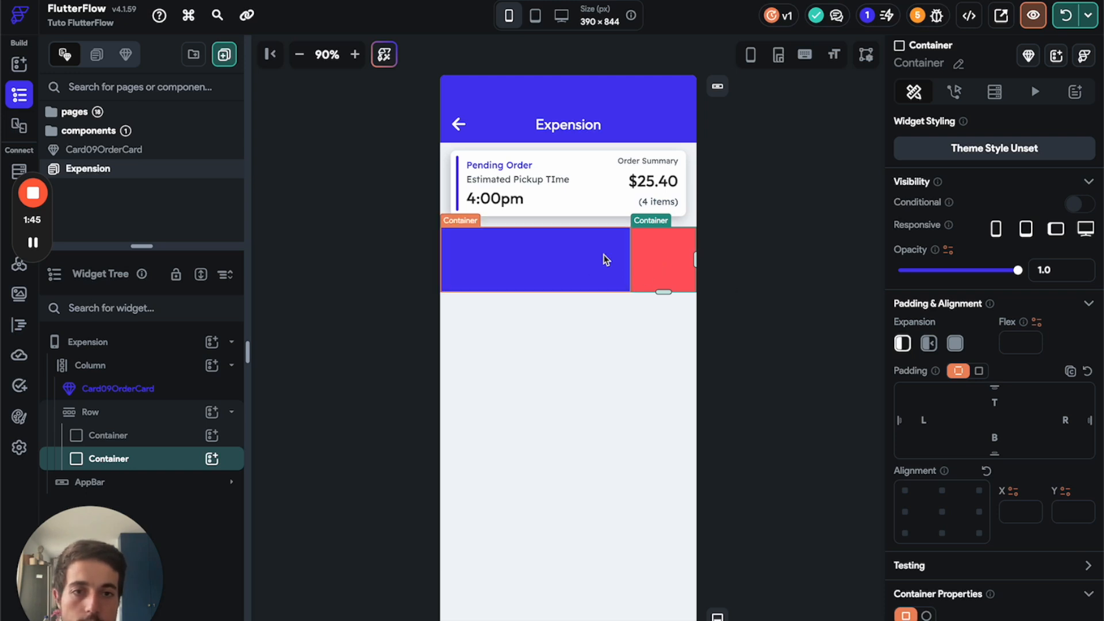
left_click(954, 345)
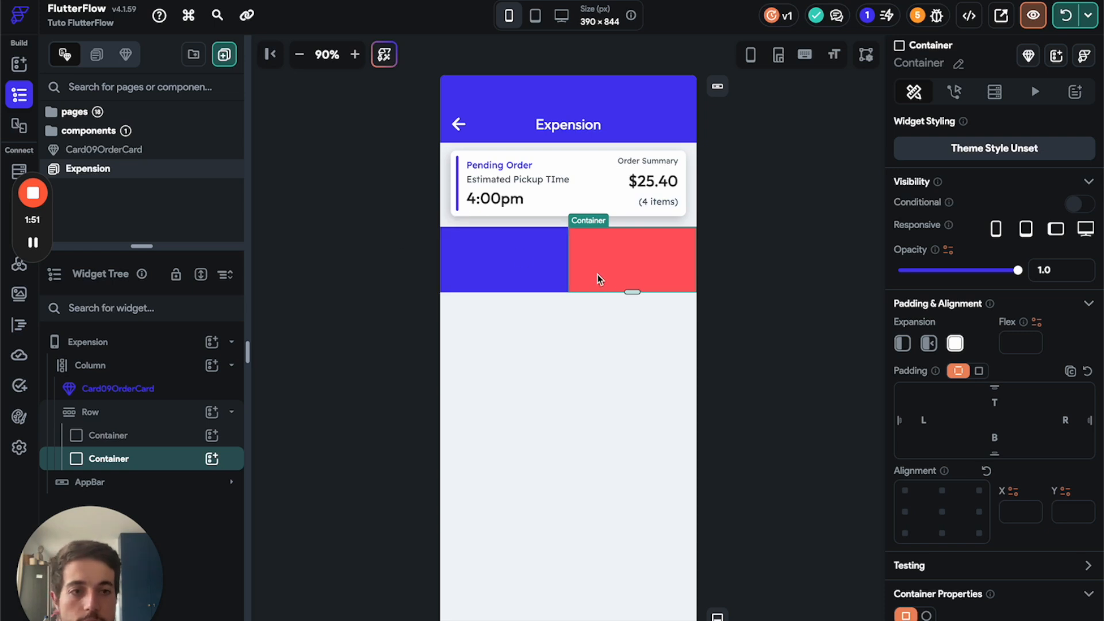
Try flex values of 3 and 2 on the red container
left_click(537, 266)
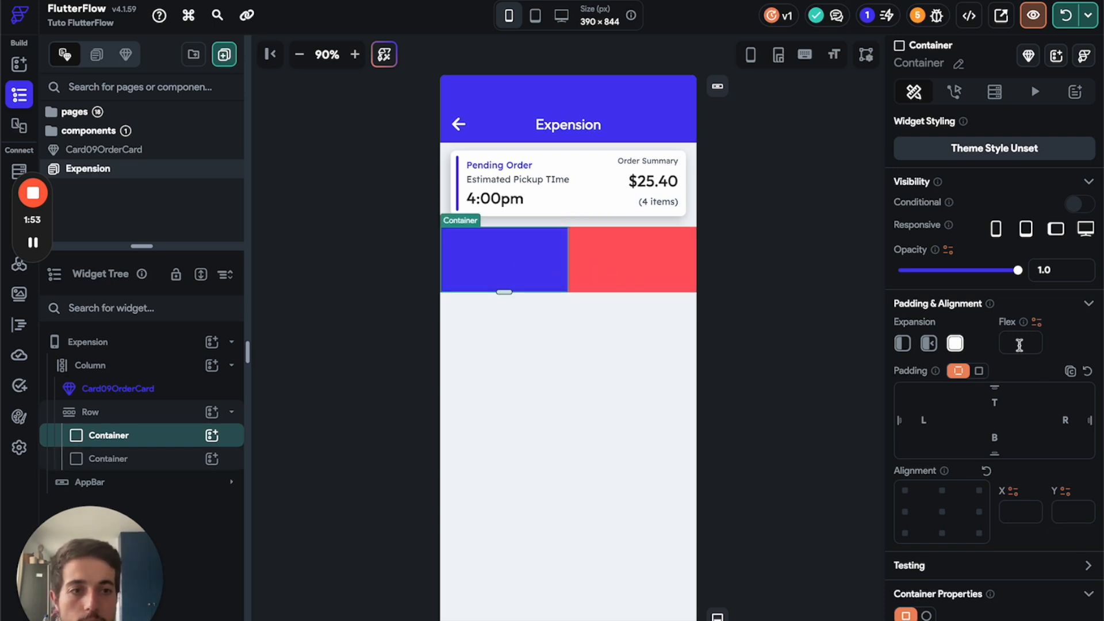
left_click(646, 276)
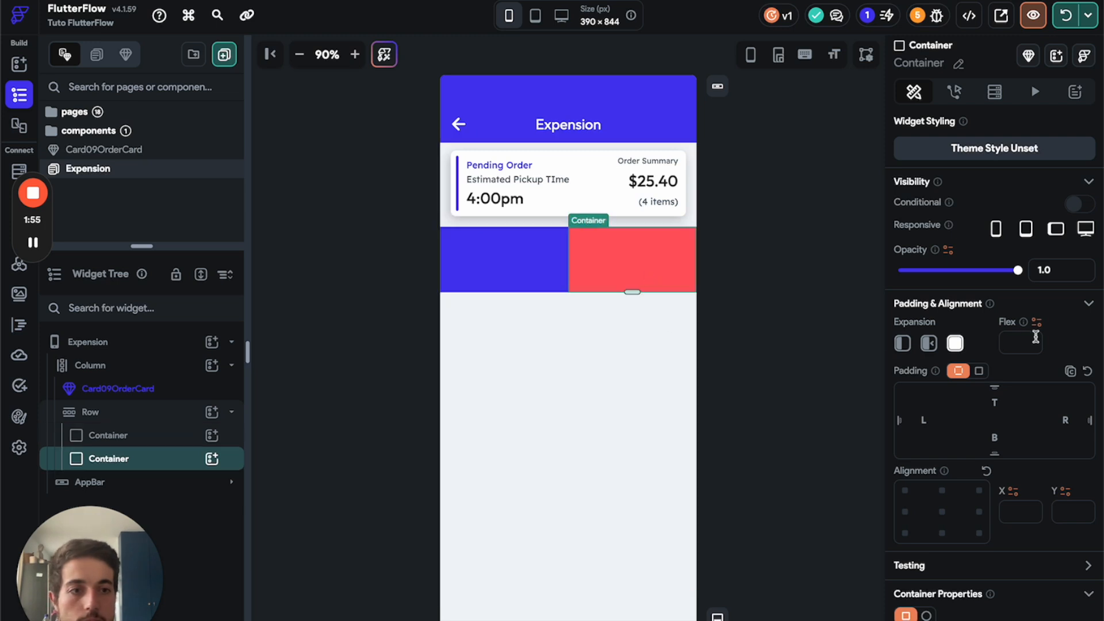
left_click(1026, 343)
type("3")
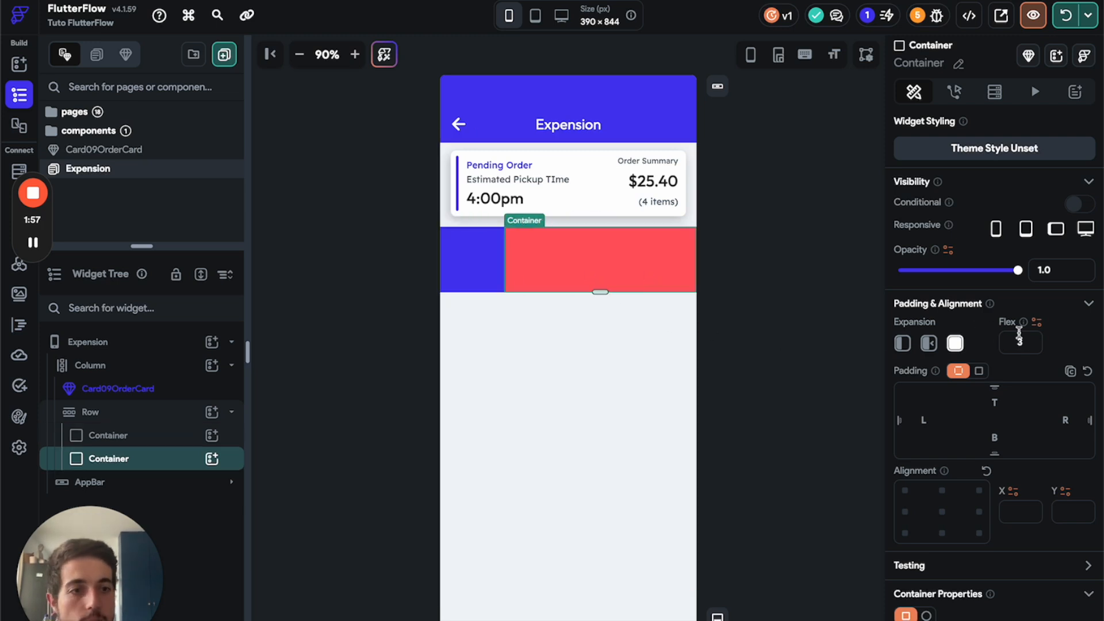
key("BackSpace")
type("2")
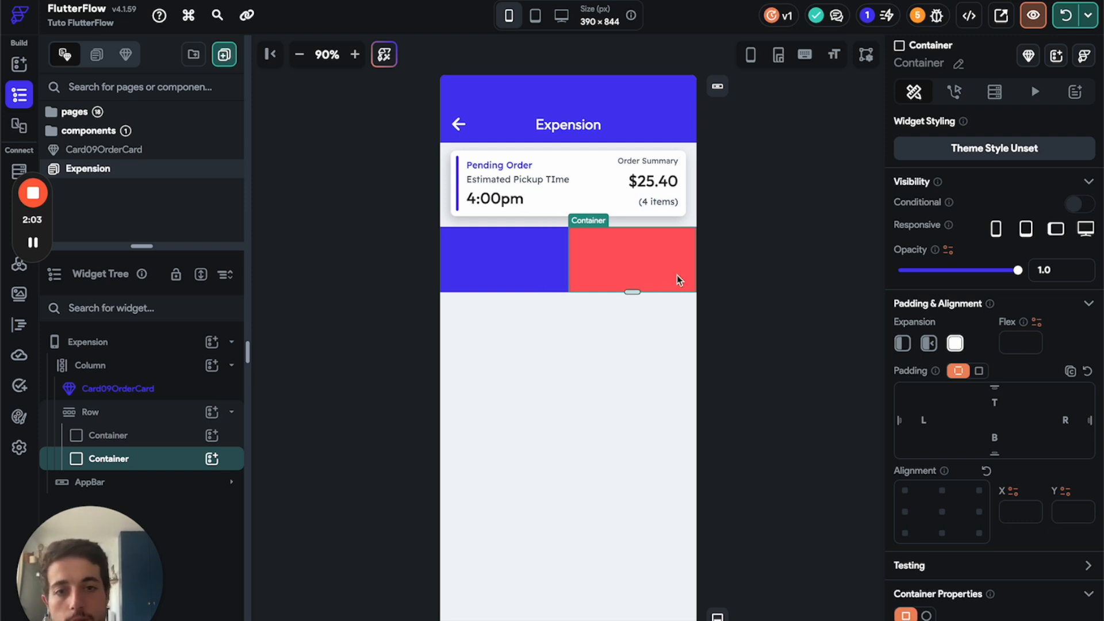
Try the flexible expansion mode on the blue container
left_click(514, 258)
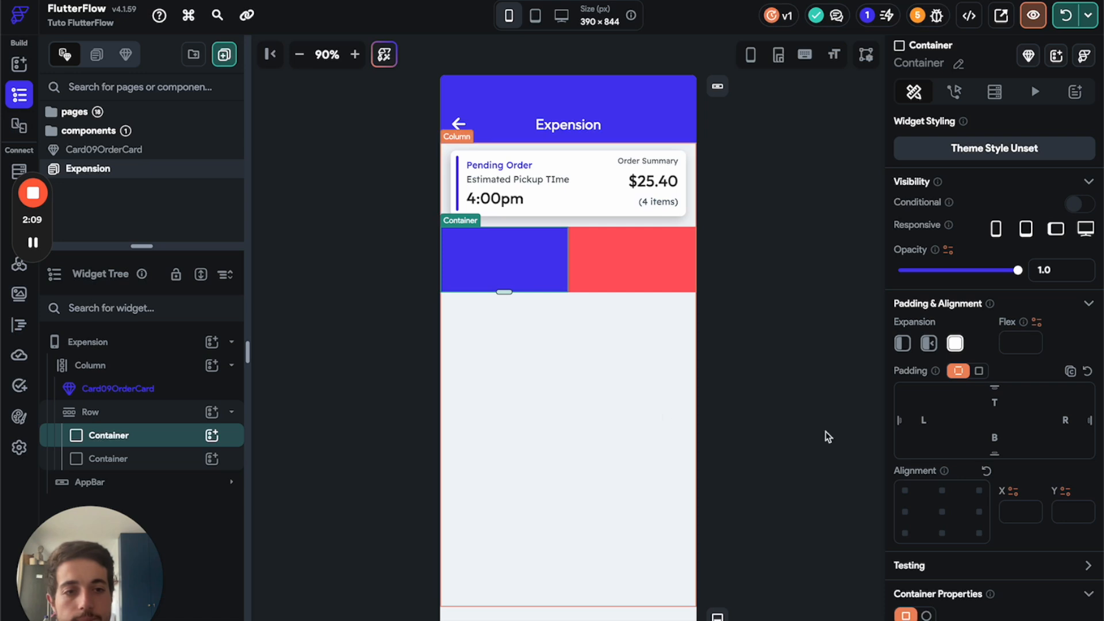
left_click(929, 345)
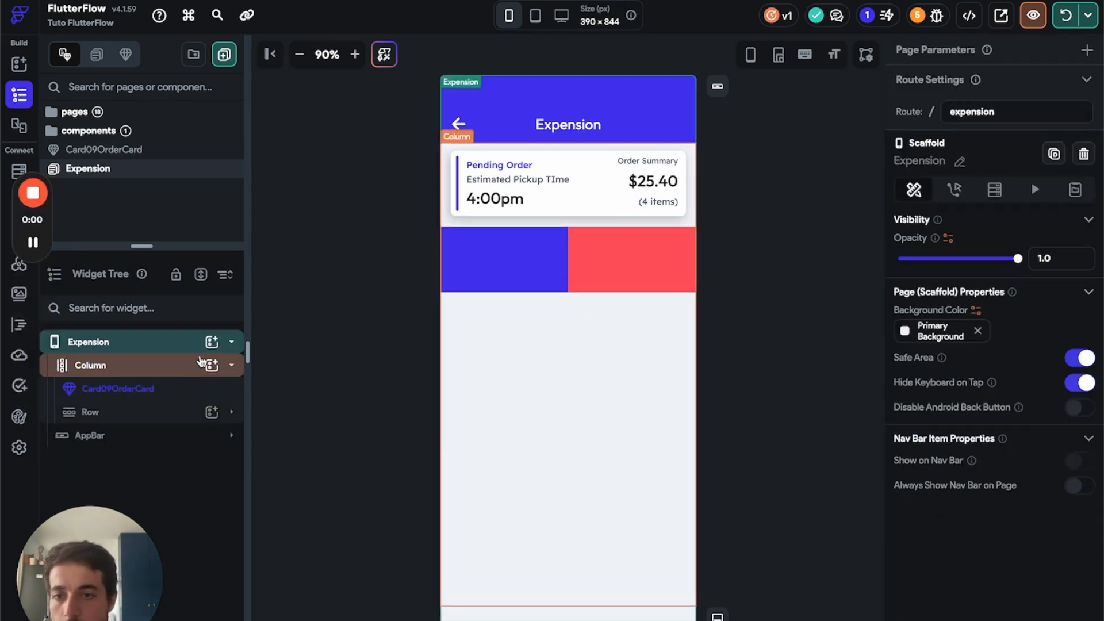
Add a Container to the page's Column below the Row and fill it with the Tertiary theme color
left_click(211, 365)
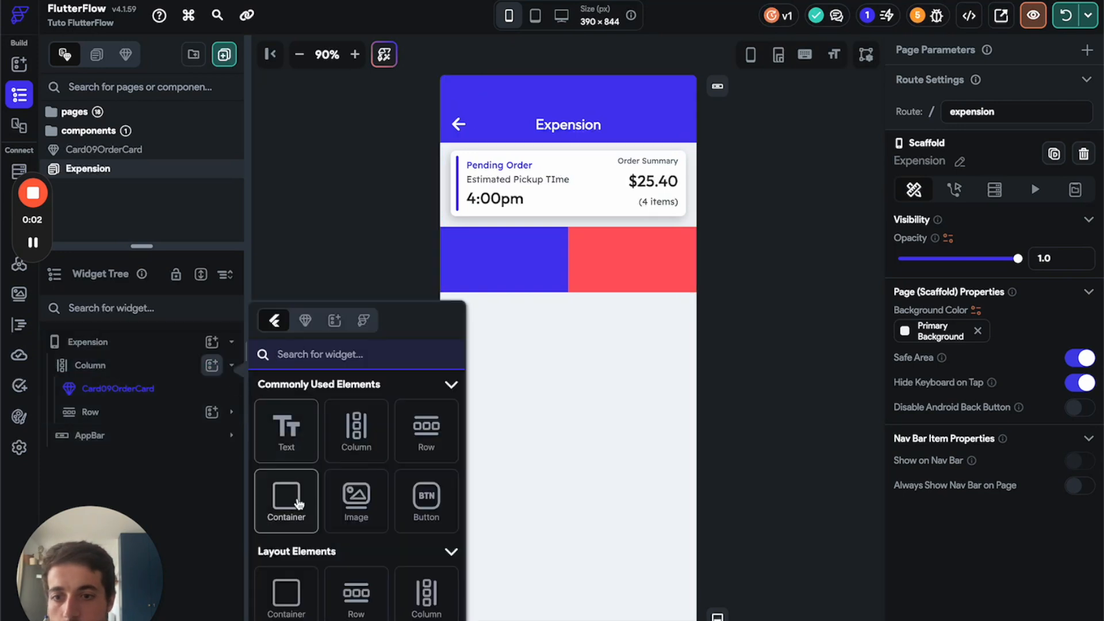
left_click(288, 499)
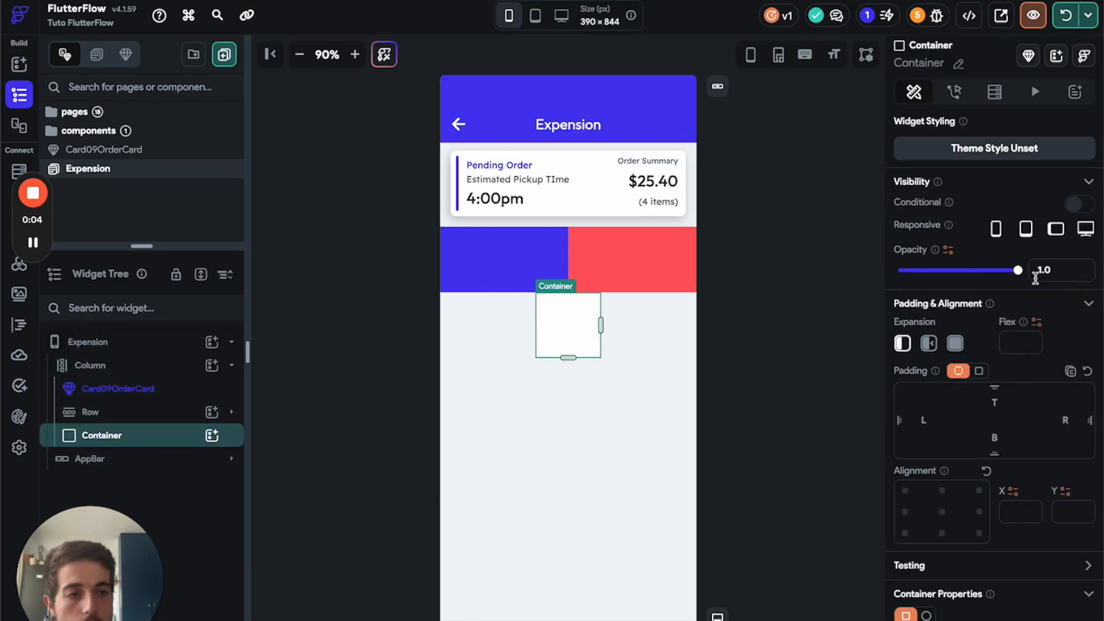
scroll(989, 391, "down", 5)
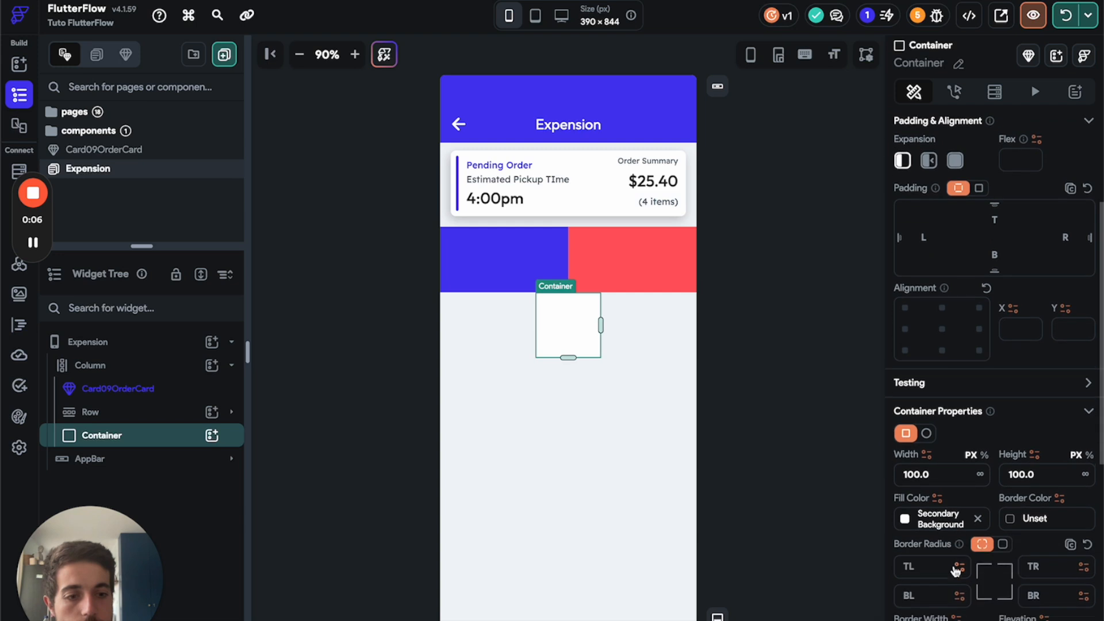
left_click(920, 512)
left_click(793, 512)
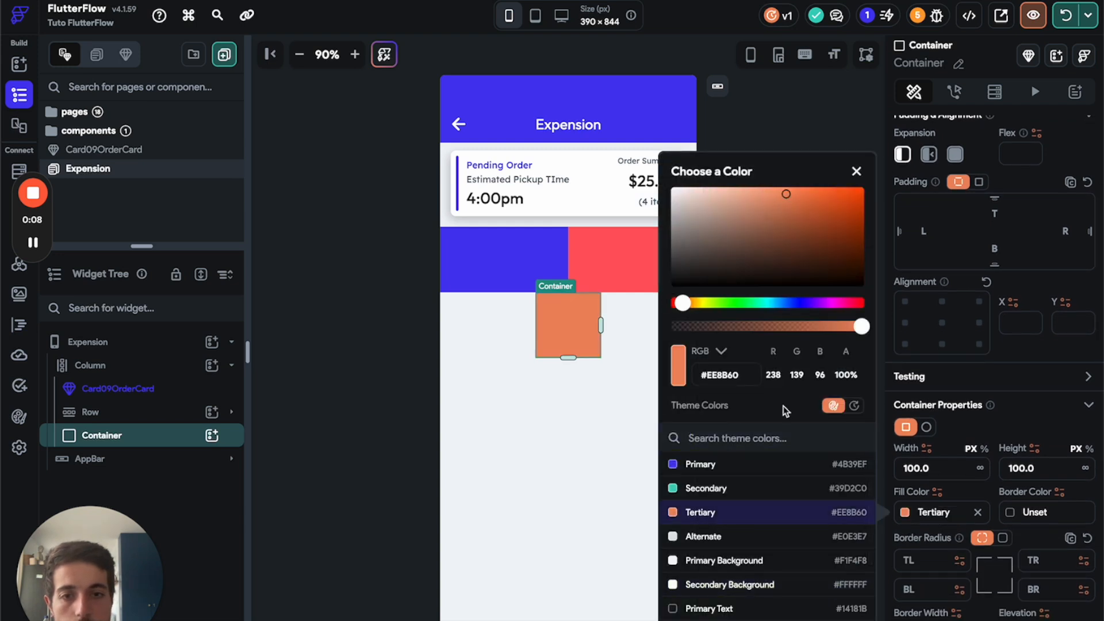
left_click(595, 325)
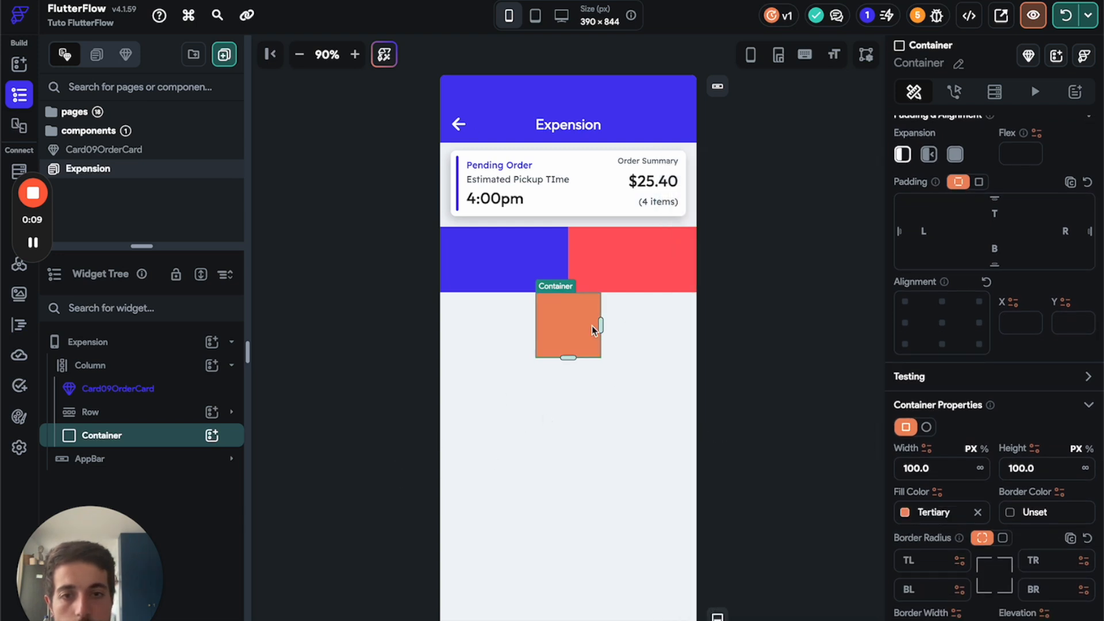
Give the orange container a uniform padding of 10 on all sides
left_click(981, 182)
left_click_drag(898, 206, 948, 211)
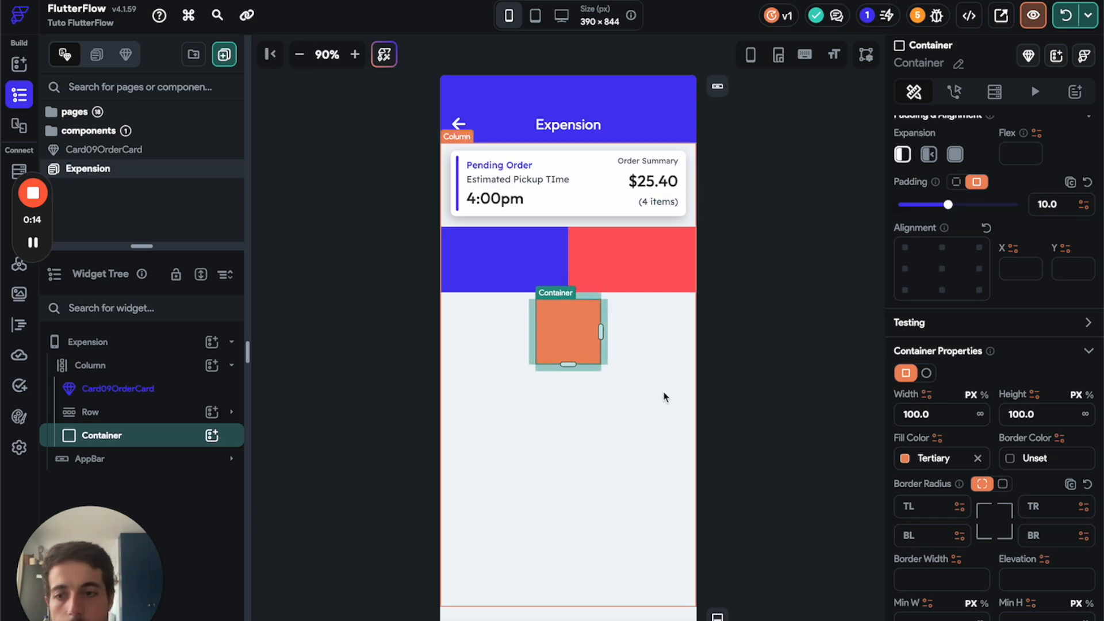
Add a Row inside the orange container and place a Text widget in that Row
left_click(212, 437)
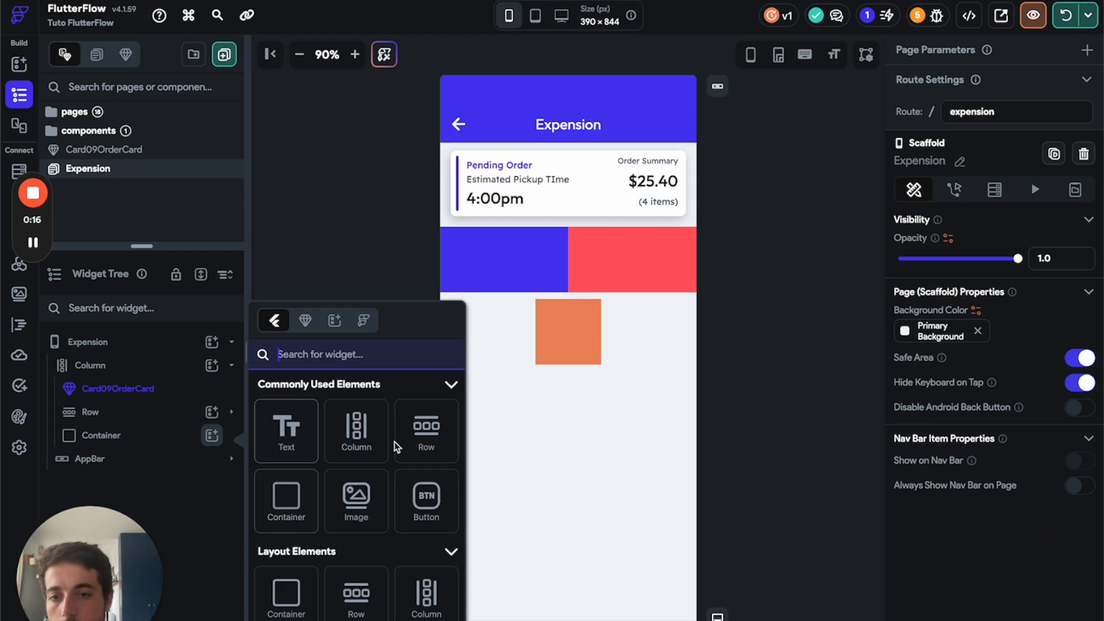
left_click(426, 431)
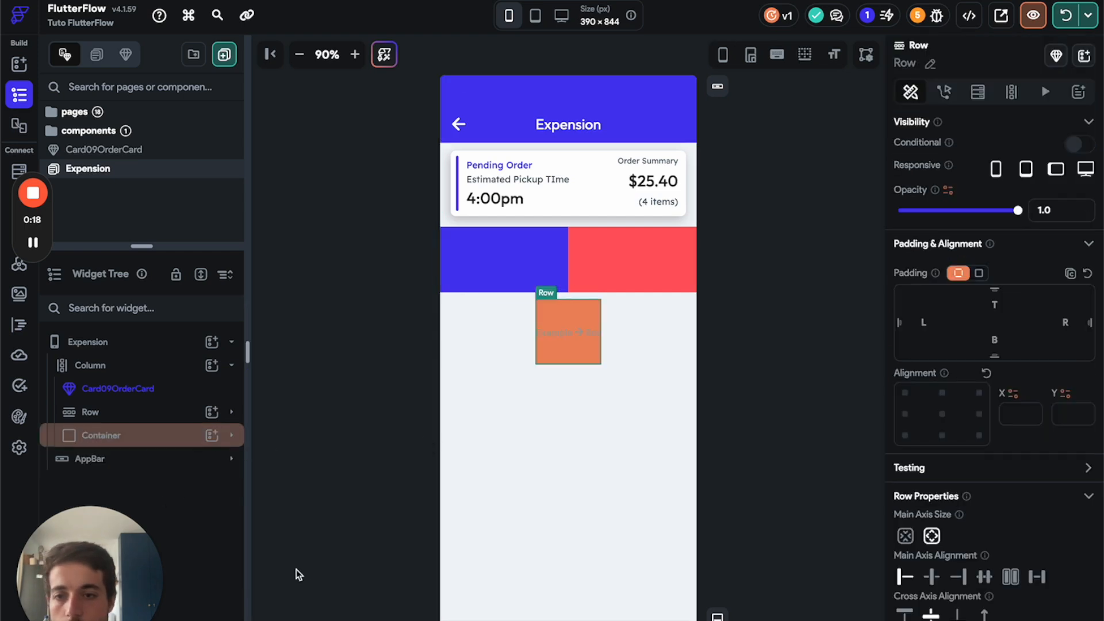
left_click(231, 436)
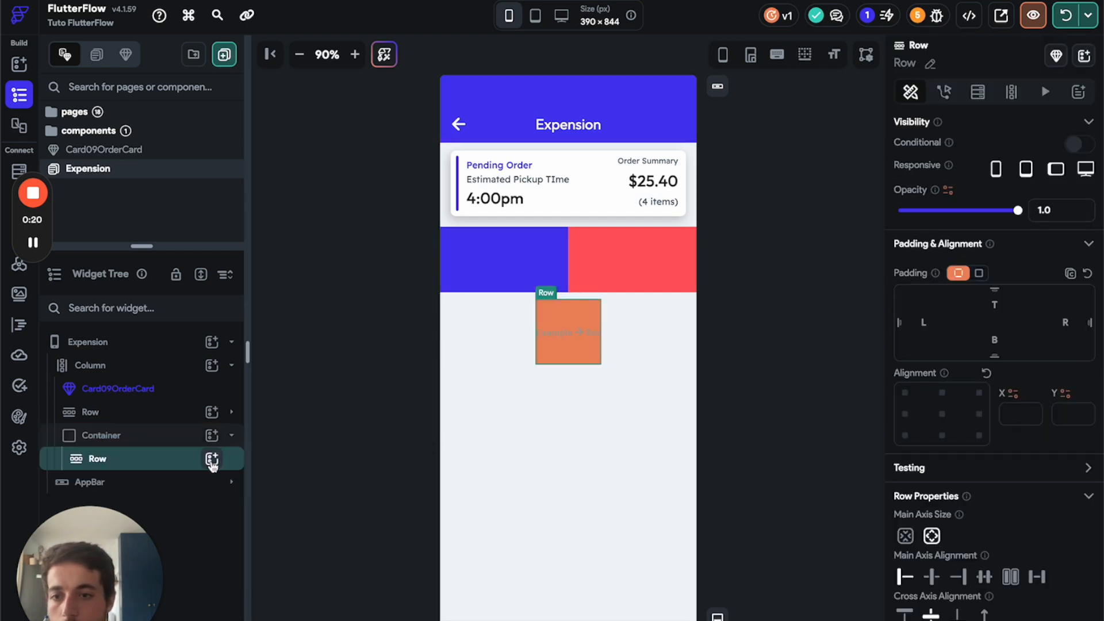
left_click(212, 460)
left_click(282, 429)
left_click(788, 396)
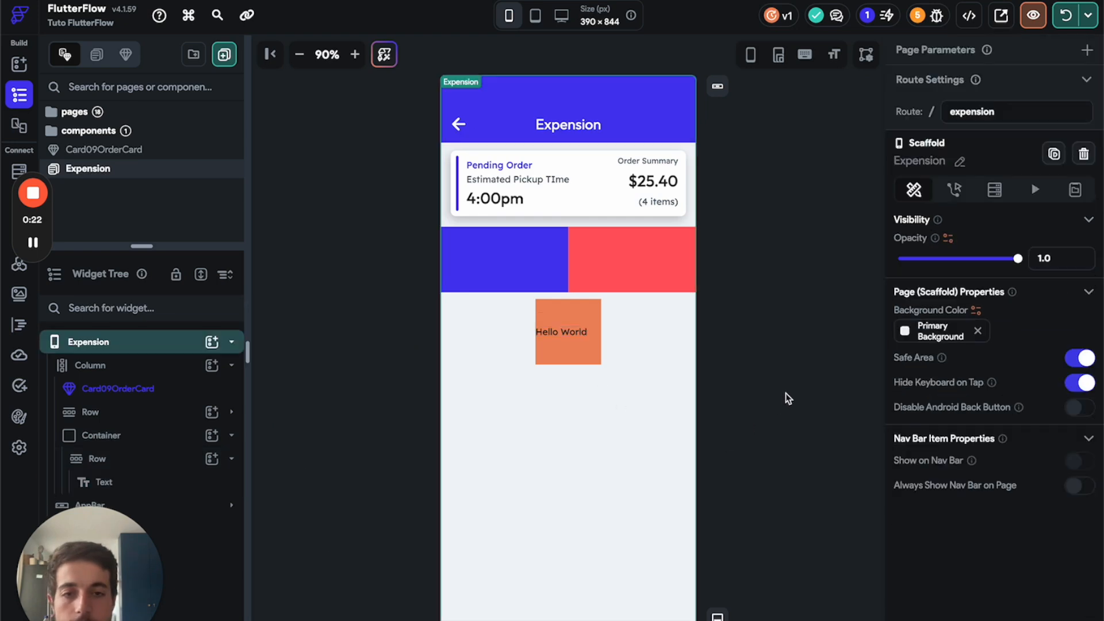
Set the orange container's width to 150 px
left_click(144, 436)
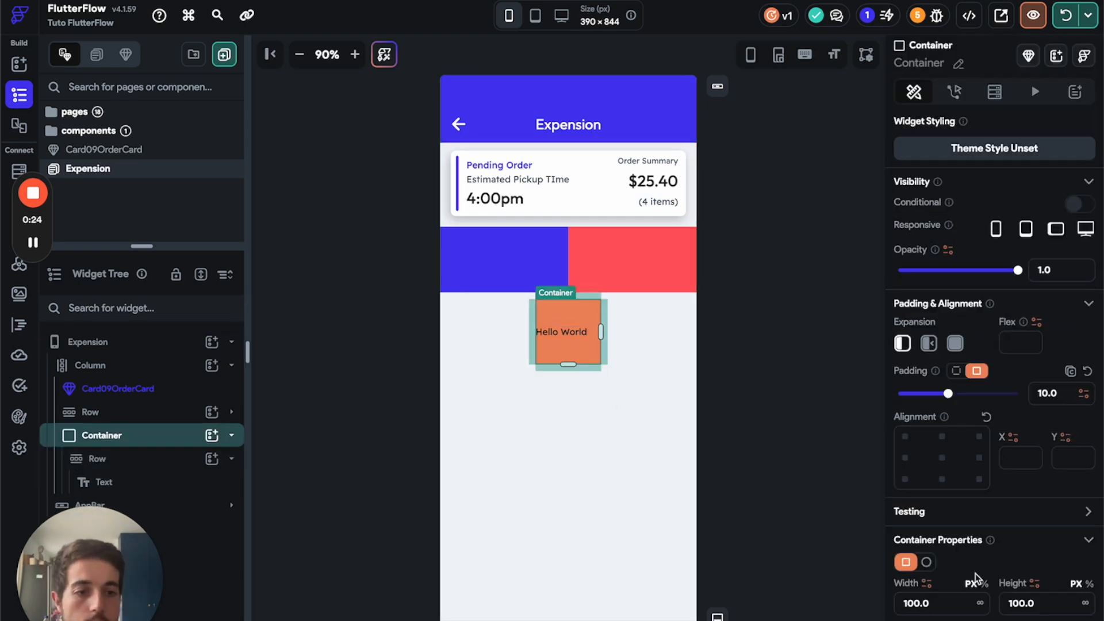
scroll(975, 578, "down", 2)
left_click(920, 530)
type("150")
left_click(750, 382)
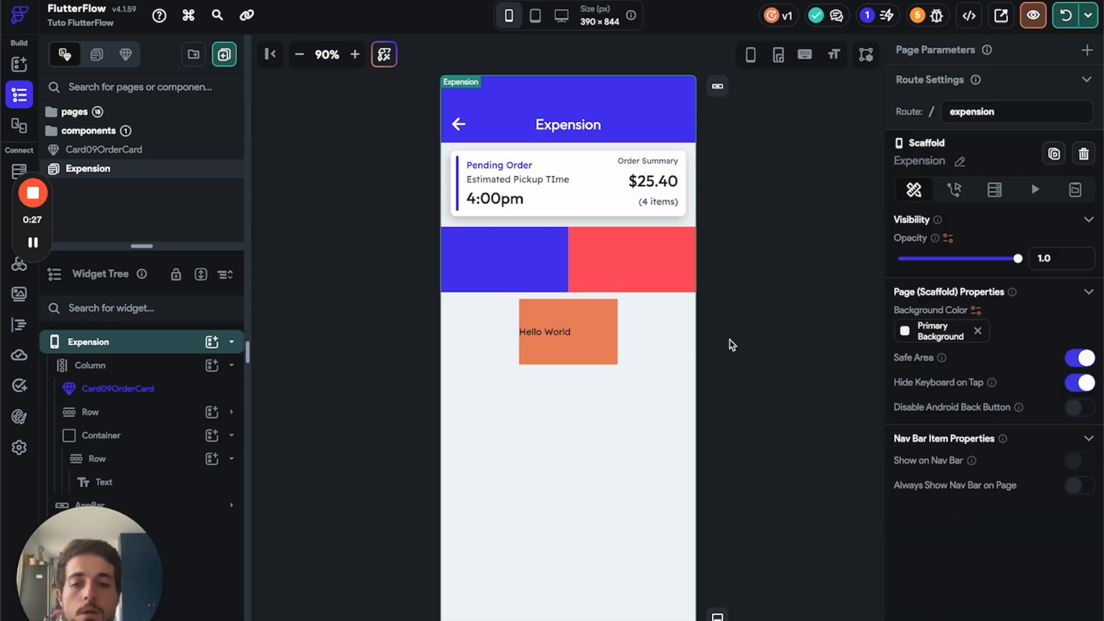
Lengthen the Text inside the orange container by repeating "Hello World" until it appears ten times
left_click(554, 332)
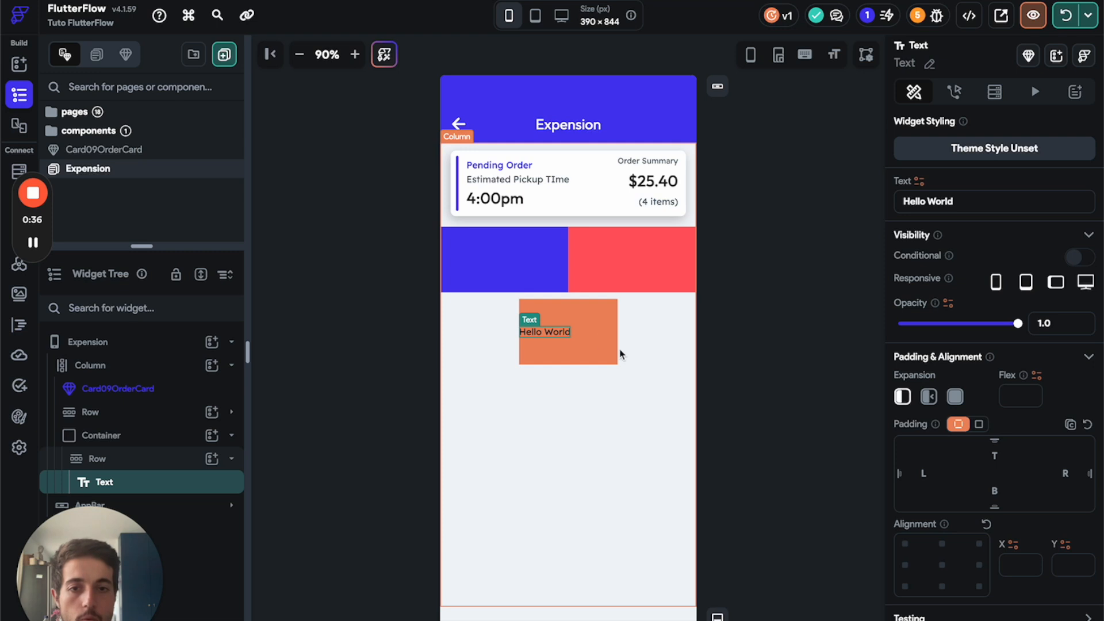
left_click_drag(949, 202, 870, 196)
key("ctrl+c")
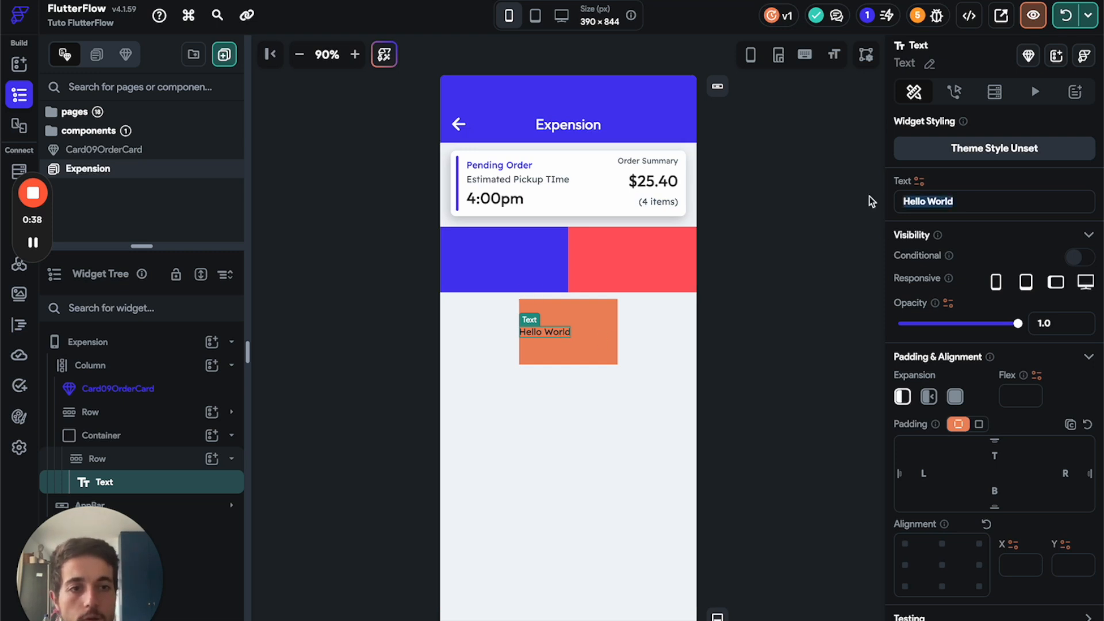
key("Right")
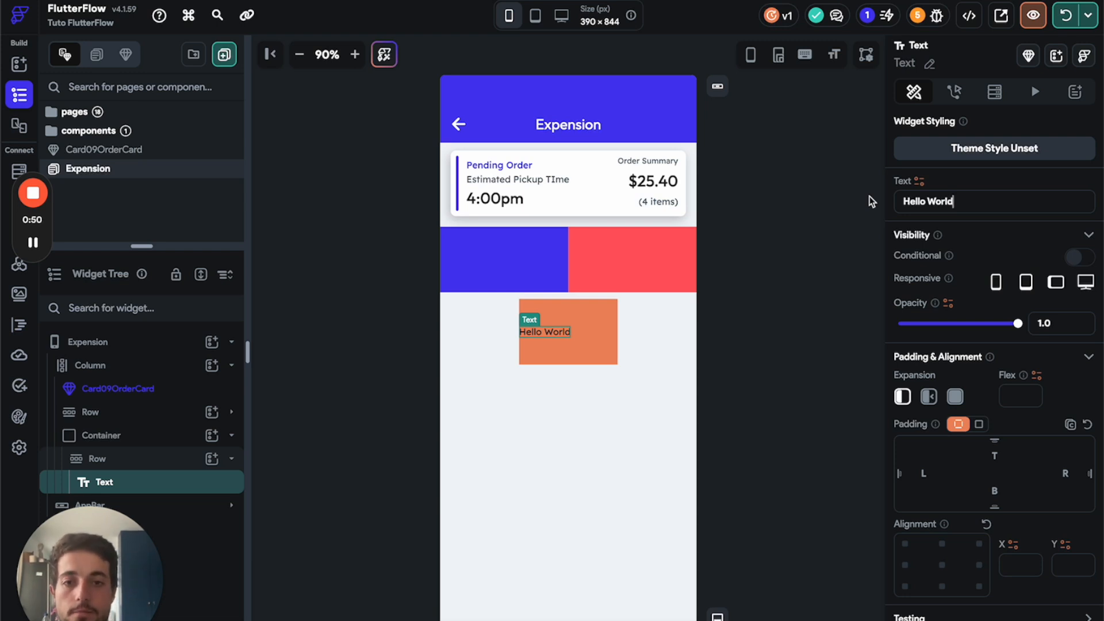
key("ctrl+v")
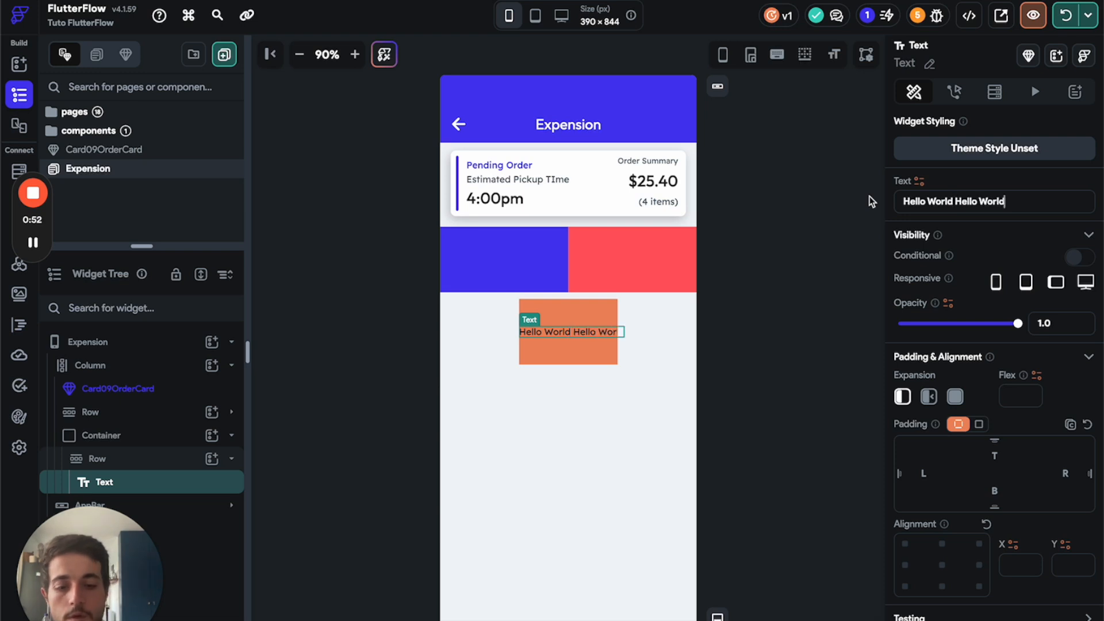
key("ctrl+k")
key("ctrl+v")
key("ctrl+z")
left_click(1003, 210)
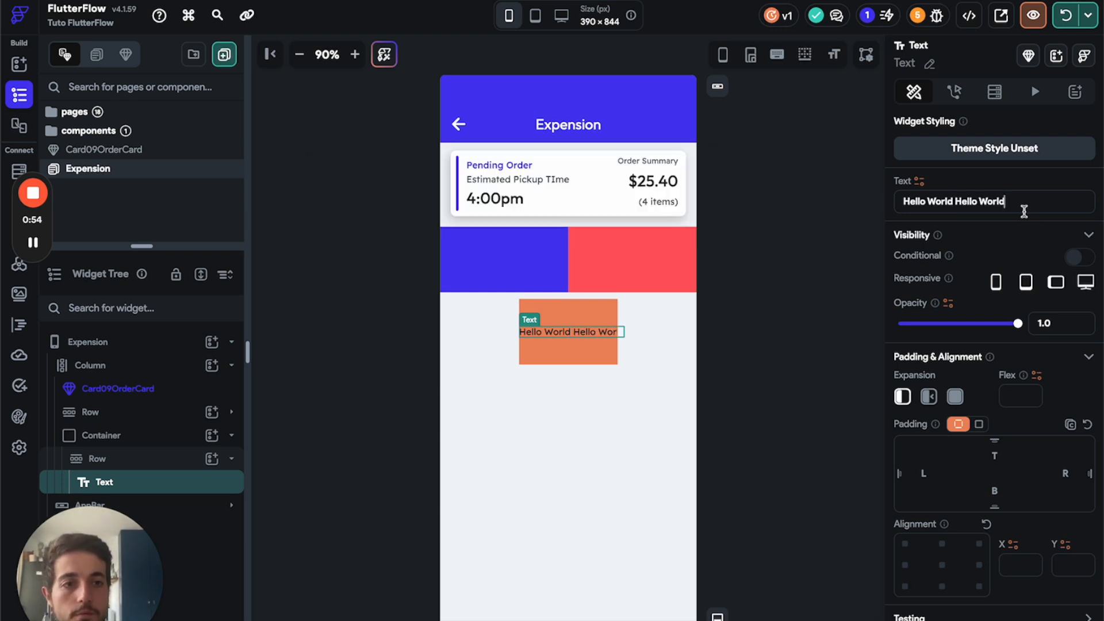
key("ctrl+v")
key("ctrl+v")
key("ctrl+v")
key("ctrl+v")
key("ctrl+v")
key("ctrl+v")
key("ctrl+v")
key("ctrl+v")
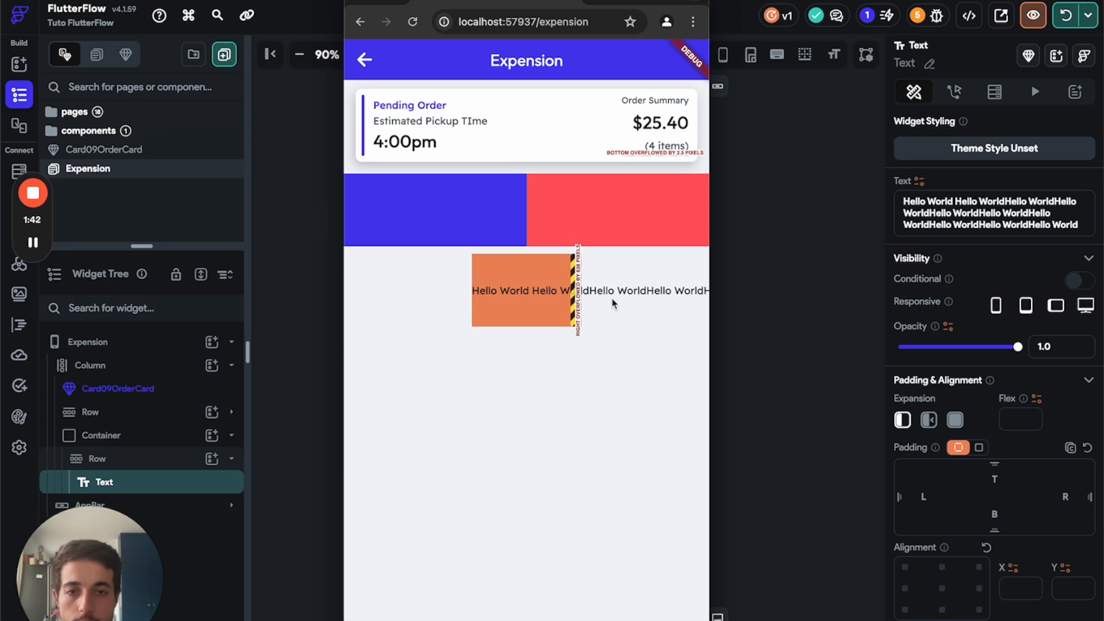
Return from the test preview to the editor and set the Text widget's expansion to flexible
left_click(764, 382)
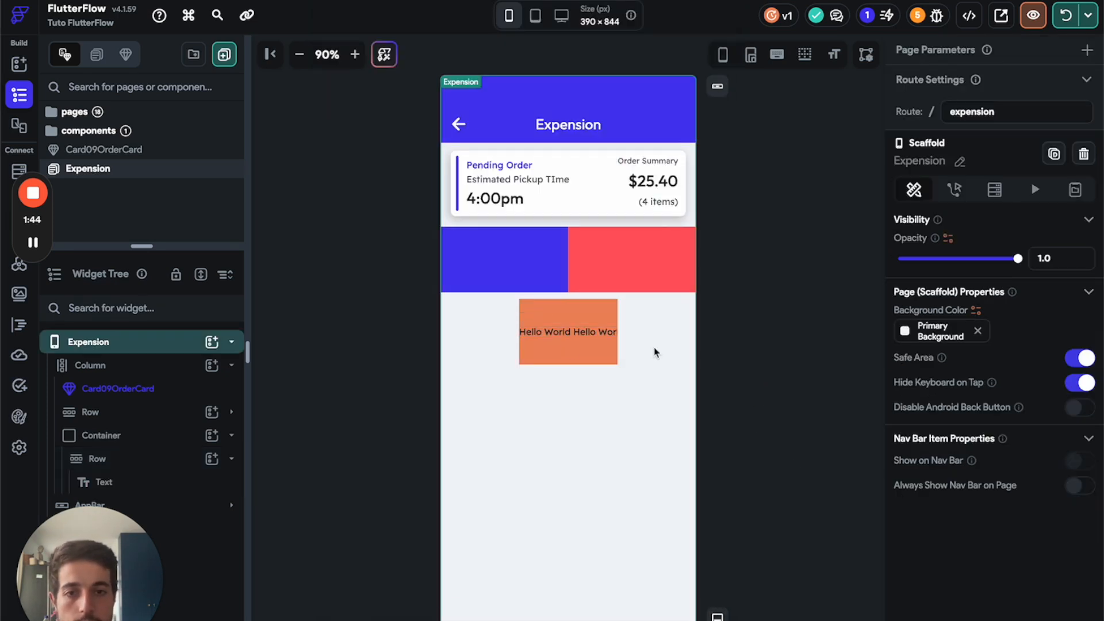
left_click(564, 338)
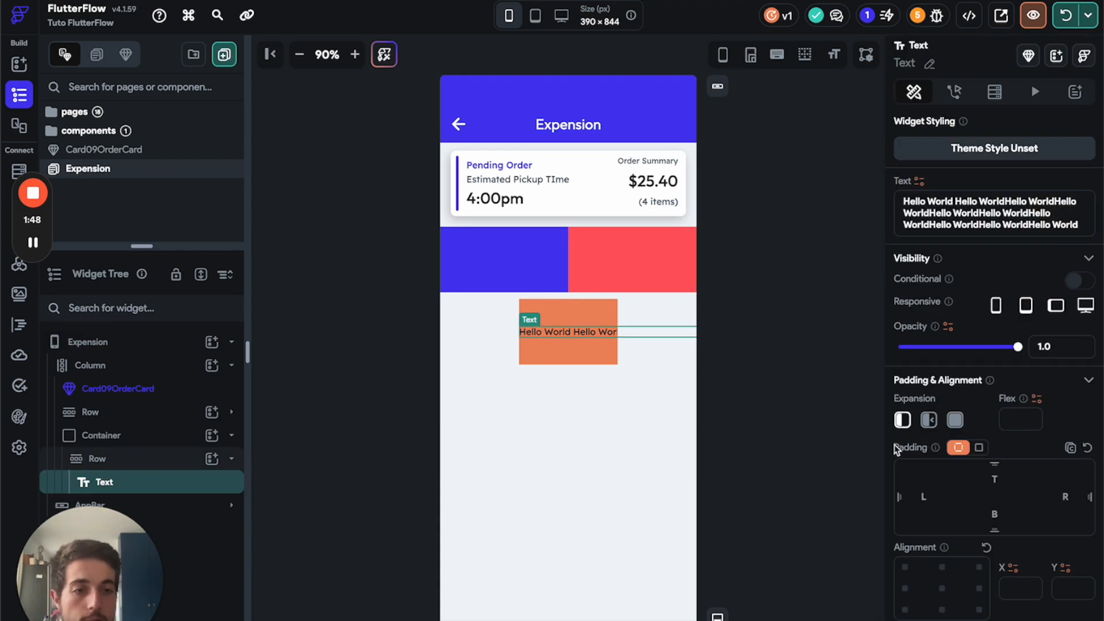
left_click(929, 420)
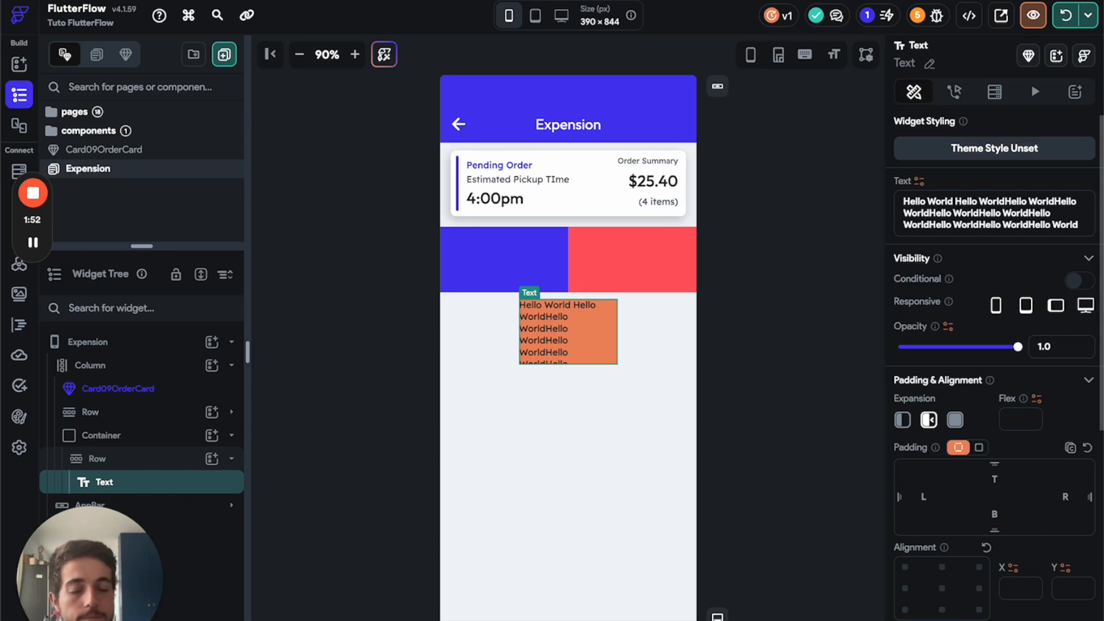
Clear the orange container's height value so it adapts to its content
left_click(101, 436)
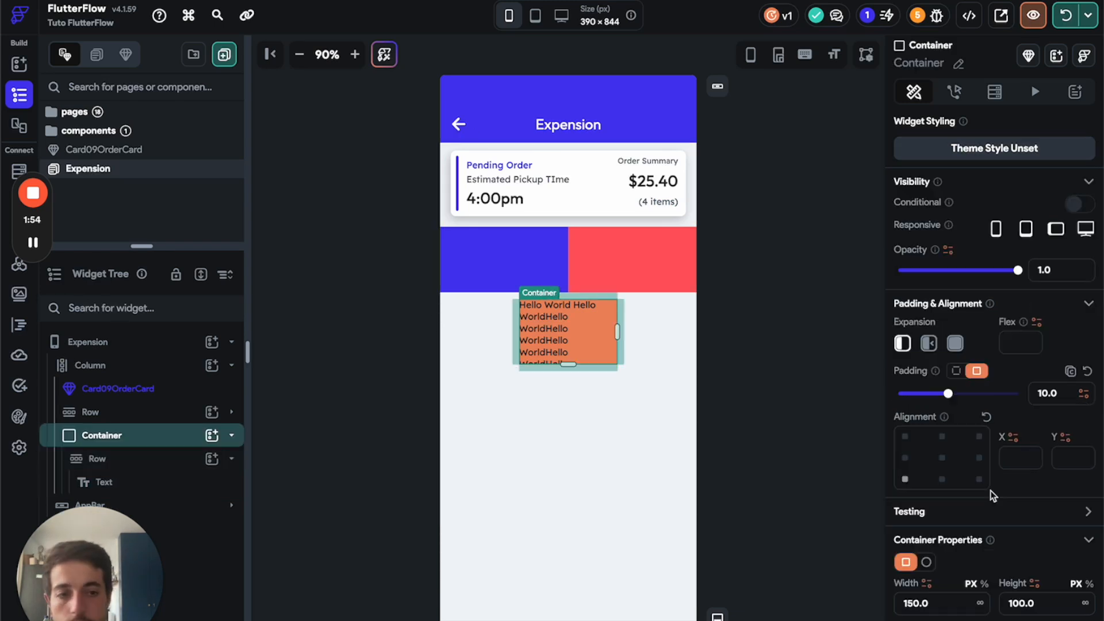
scroll(920, 489, "down", 3)
left_click_drag(1054, 414, 988, 409)
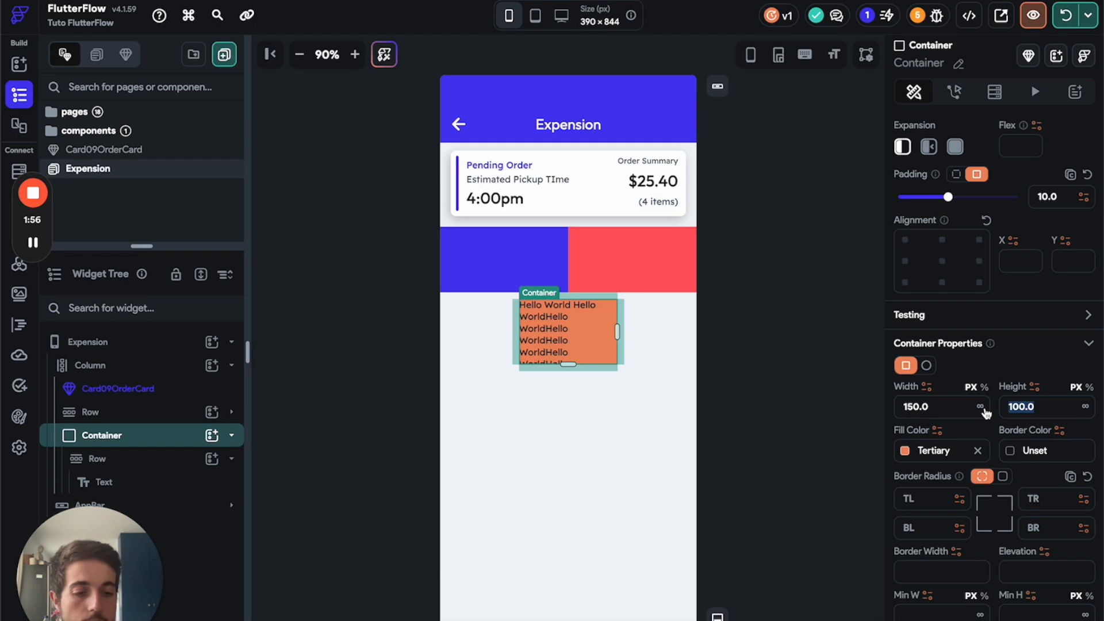
key("BackSpace")
left_click(667, 454)
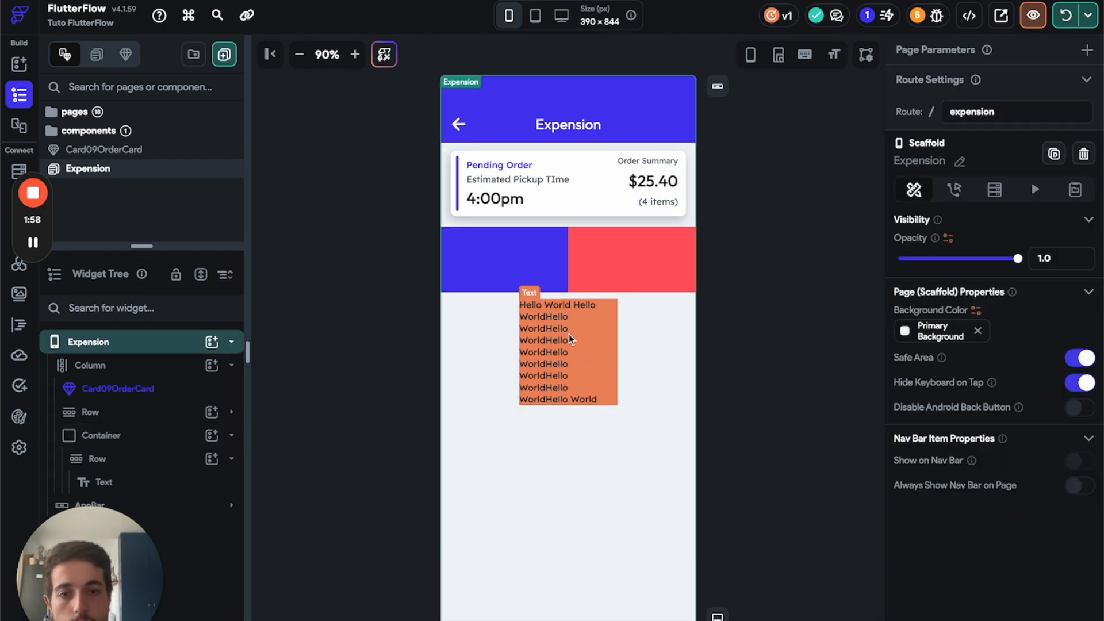
Reload the running test of the Expension page to check the text in the orange container
left_click(609, 337)
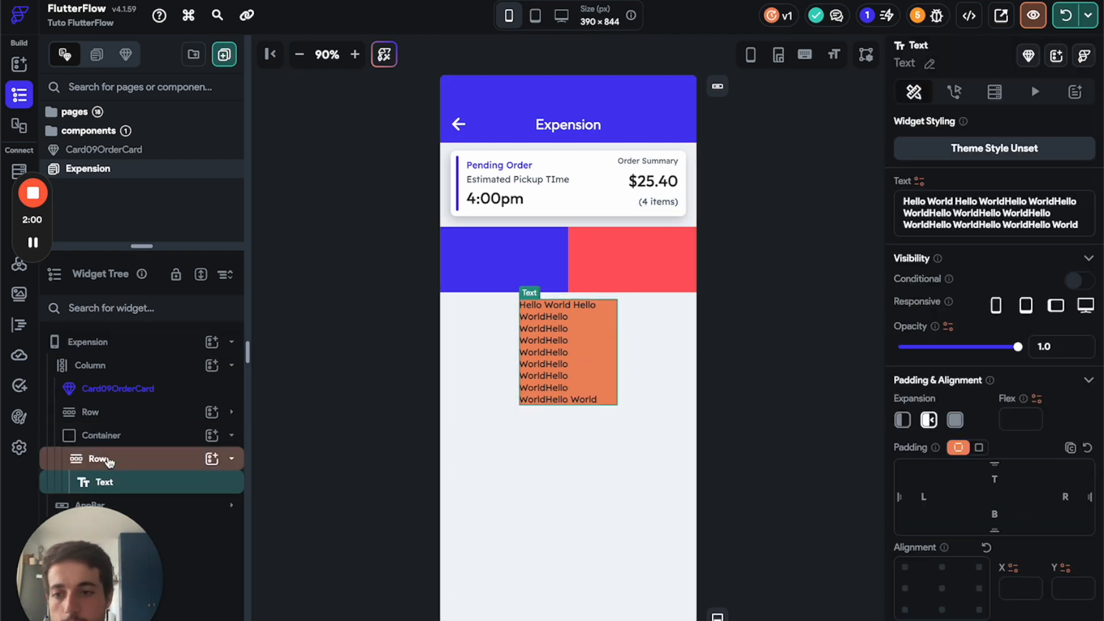
left_click(1066, 16)
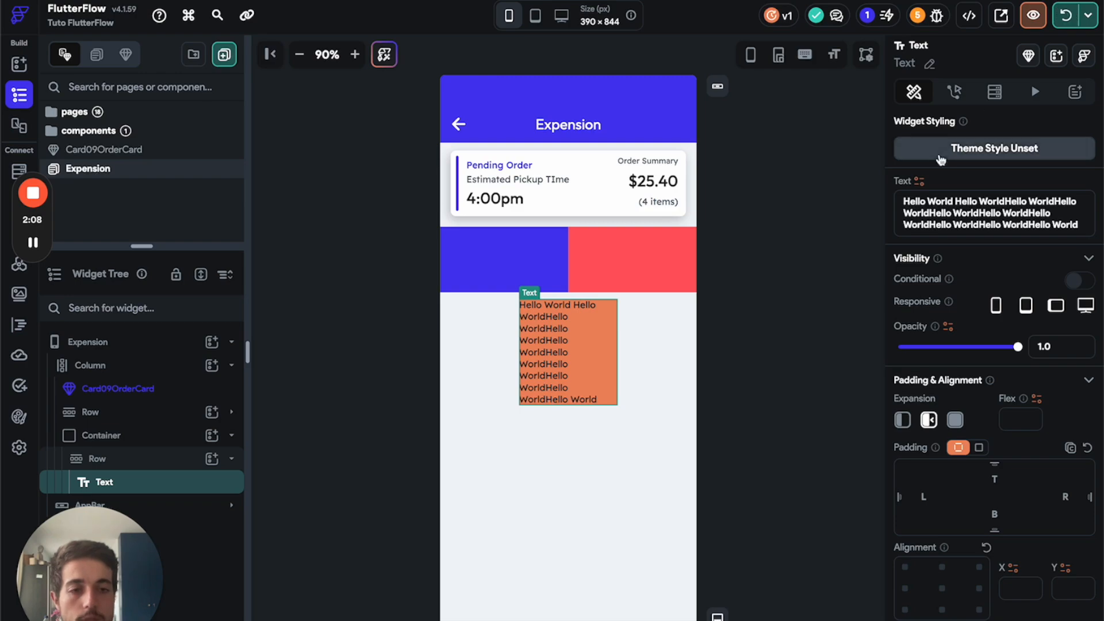
left_click(1078, 20)
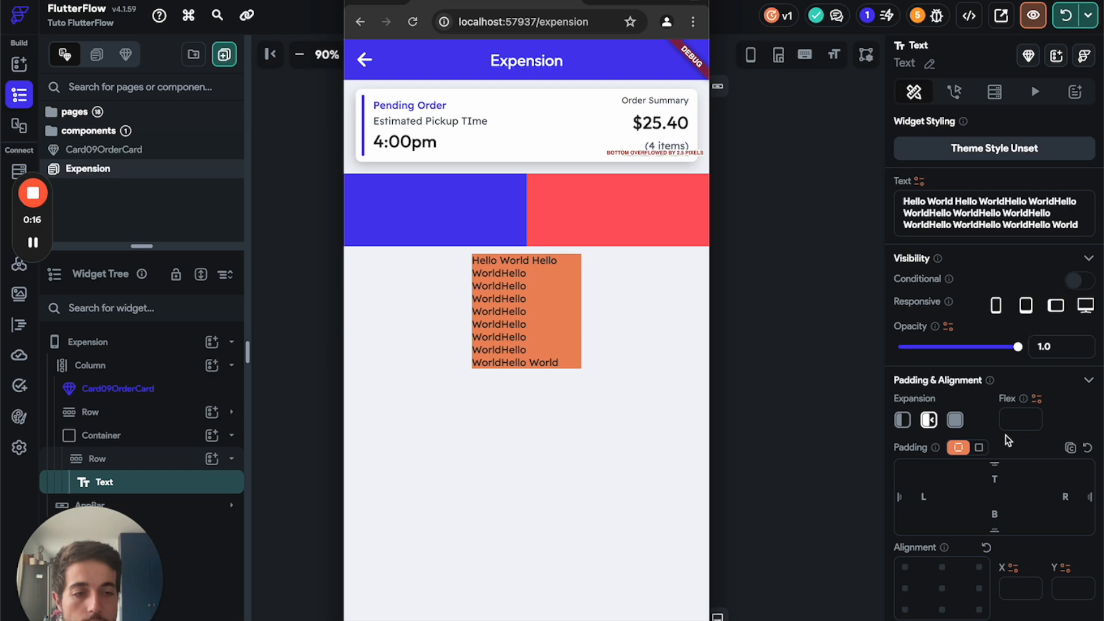
Compare the Text widget with no expansion and with flexible, and settle on the expanded mode
left_click(903, 421)
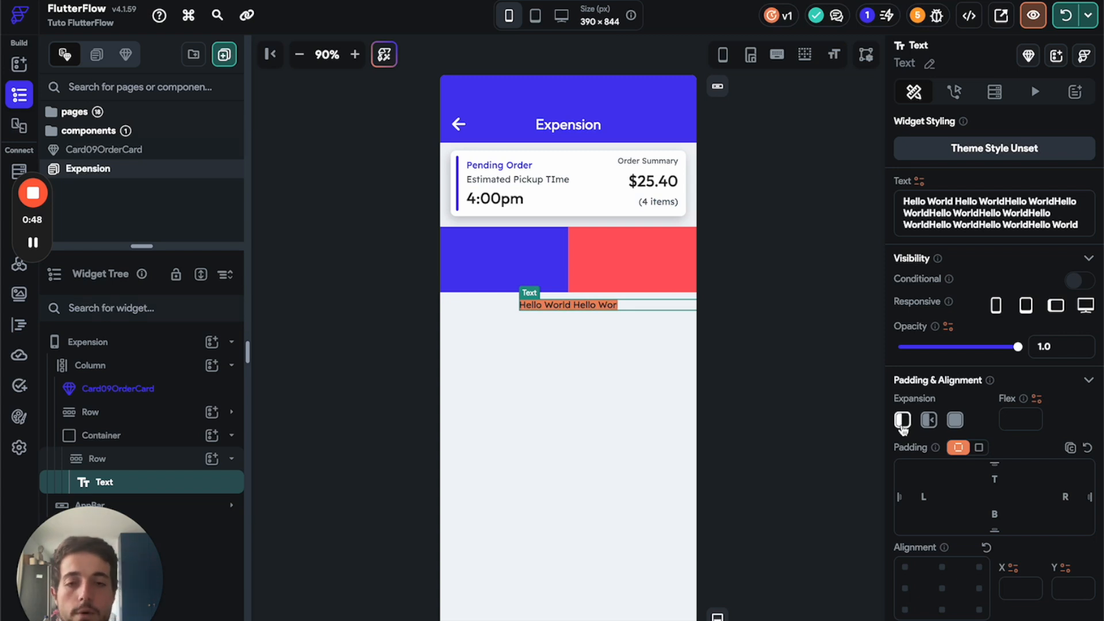
left_click(927, 424)
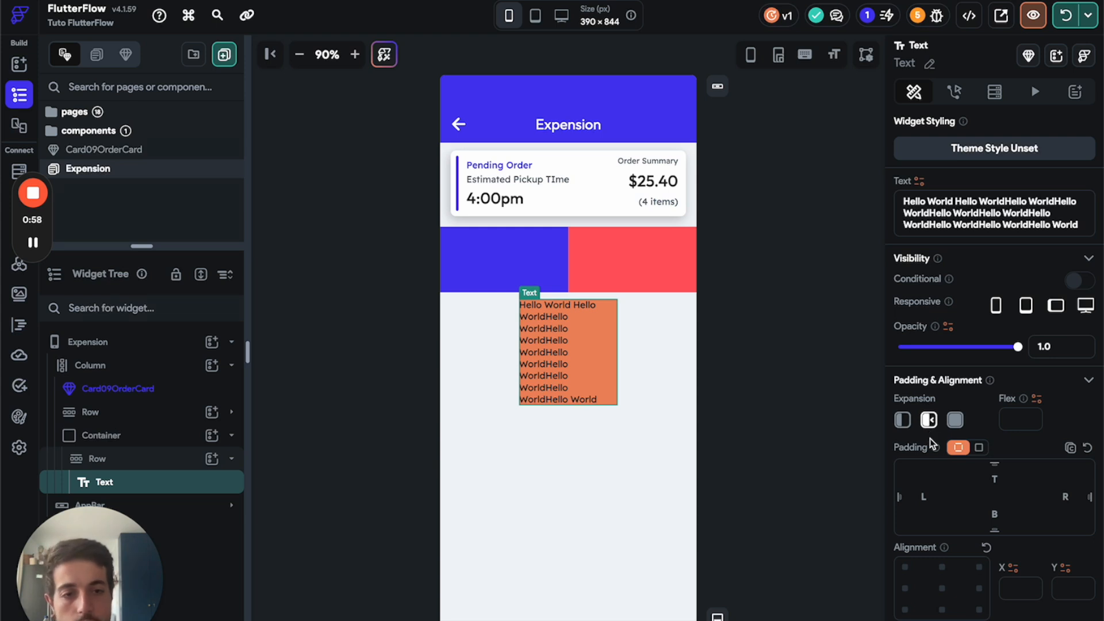
left_click(956, 428)
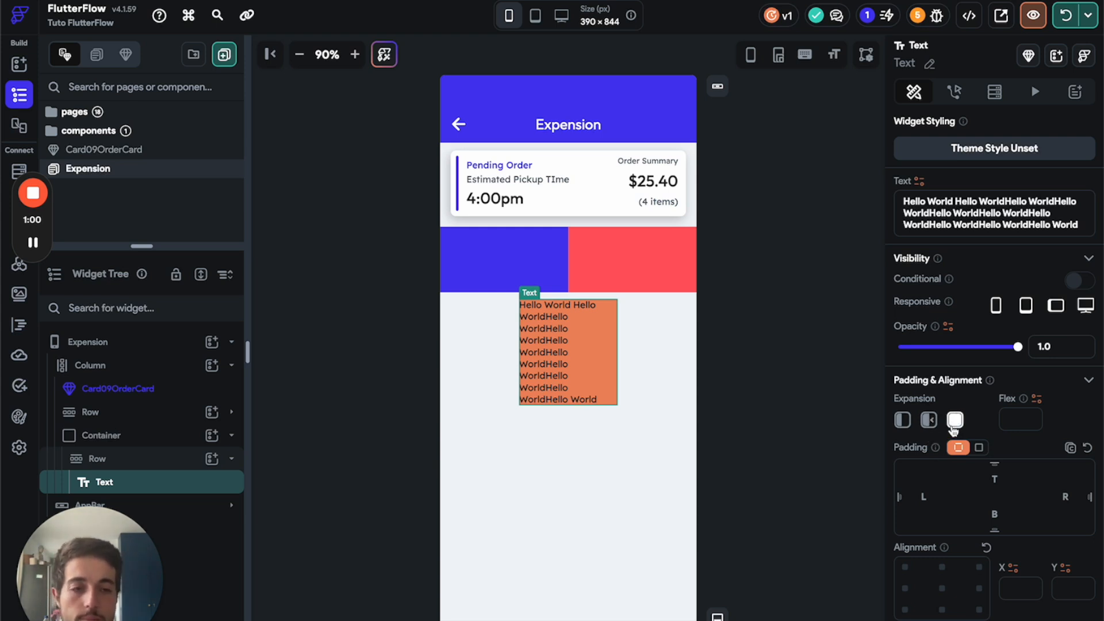
Try the red container and the blue container without any expansion
left_click(513, 256)
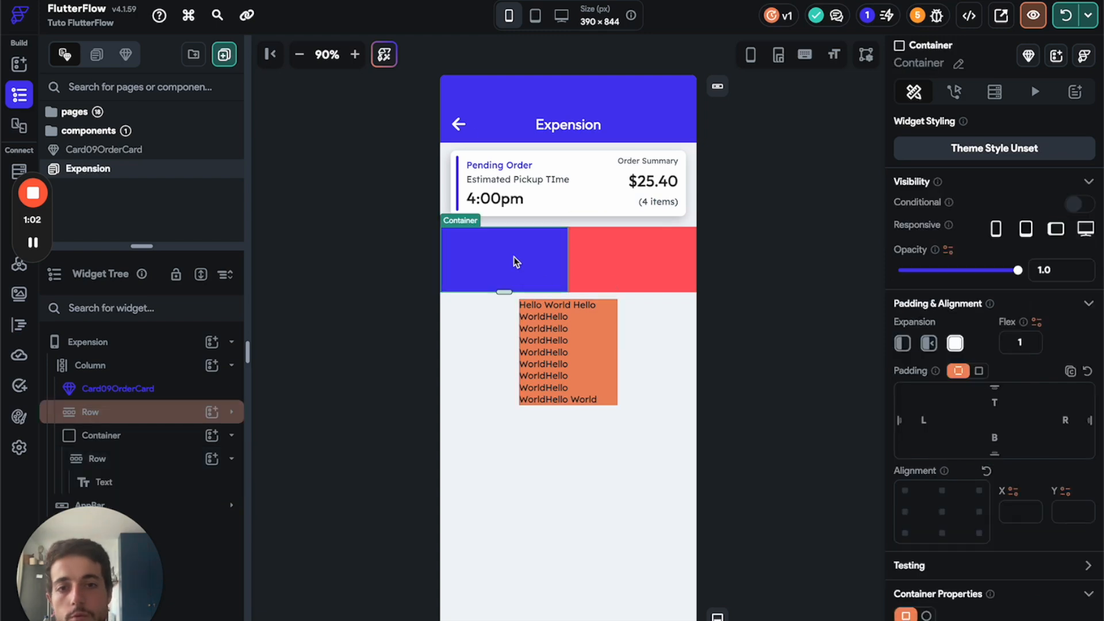
left_click(647, 239)
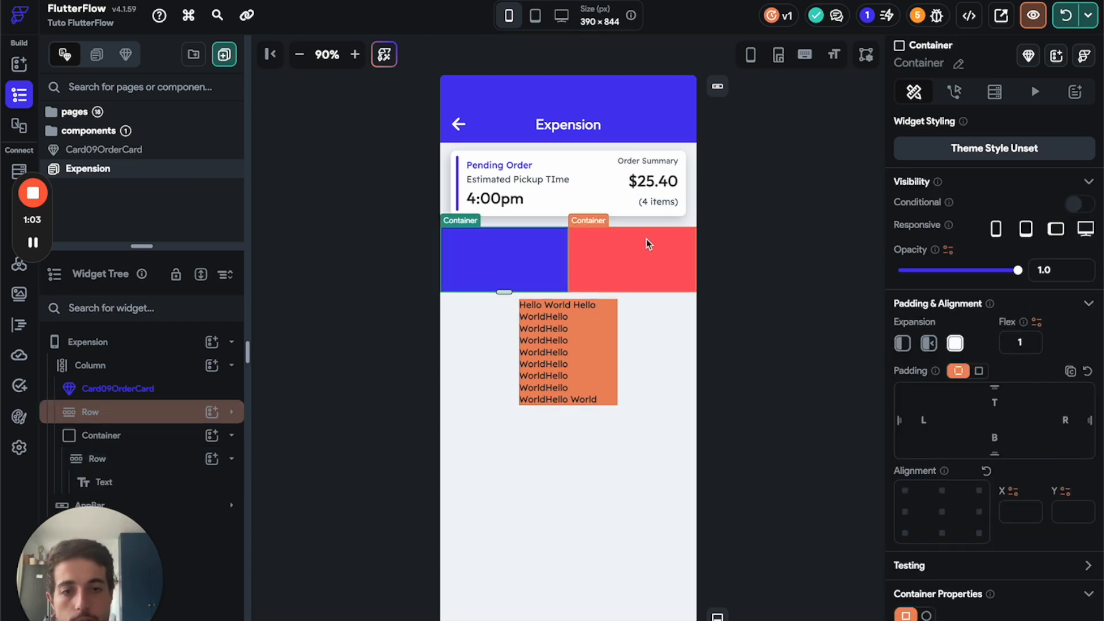
left_click(903, 344)
left_click(584, 261)
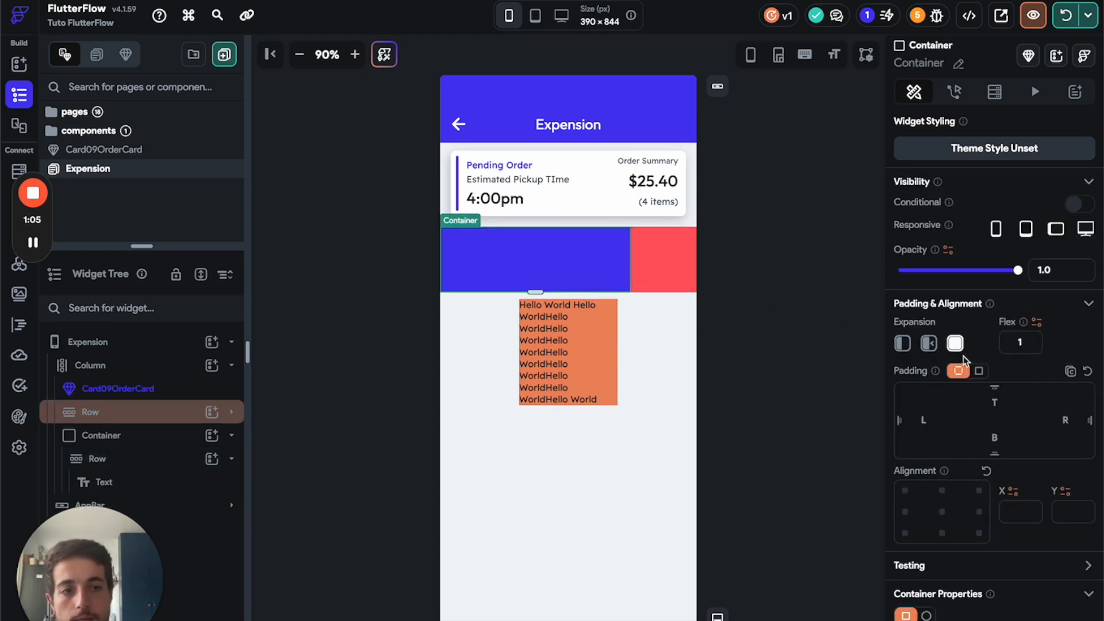
left_click(903, 344)
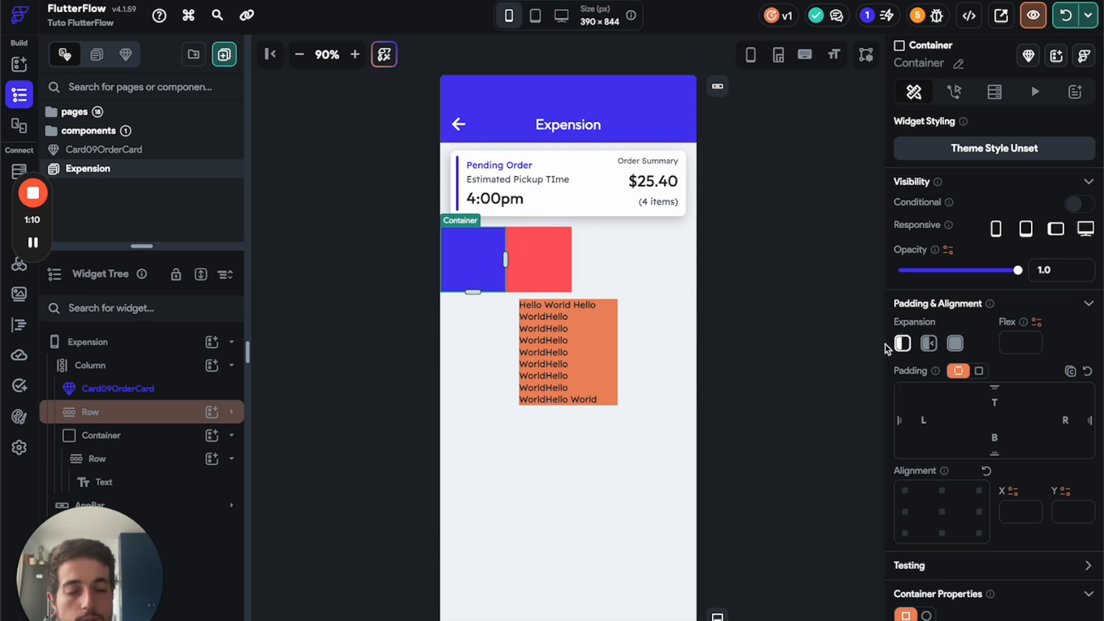
Set the blue and red containers to expanded, with flex 2 on the red one and flex 1 on the blue one
left_click(956, 344)
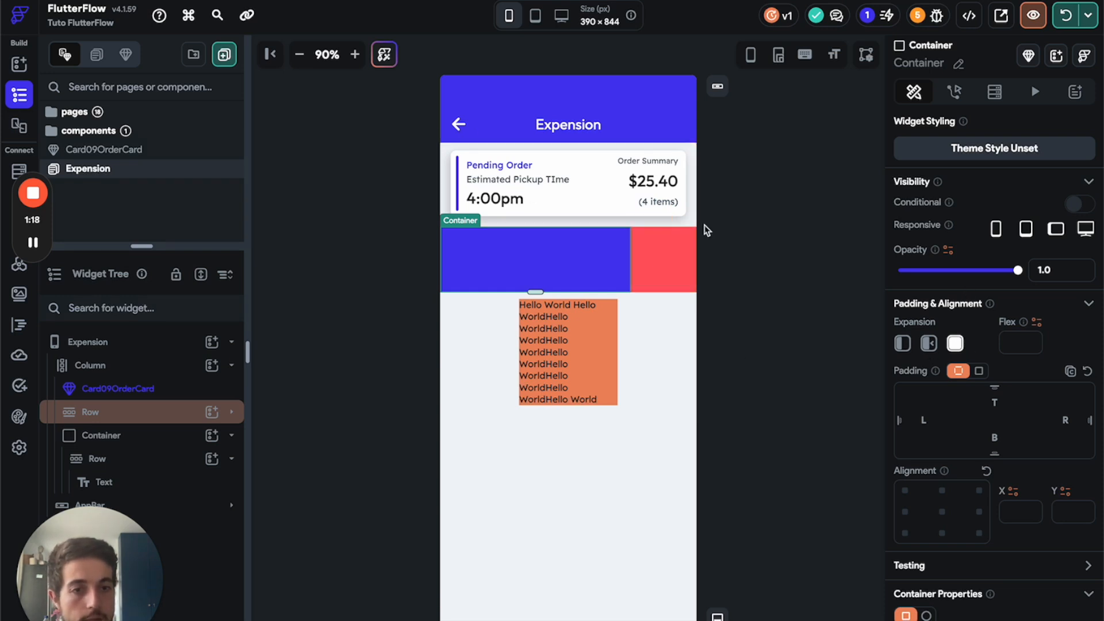
left_click(681, 247)
left_click(955, 343)
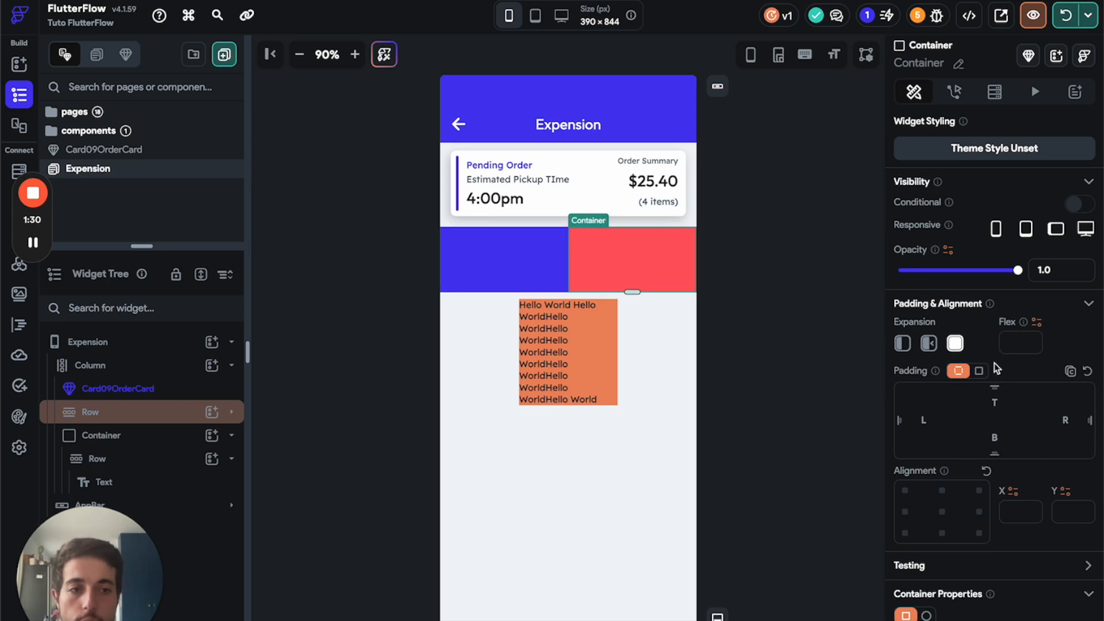
type("2")
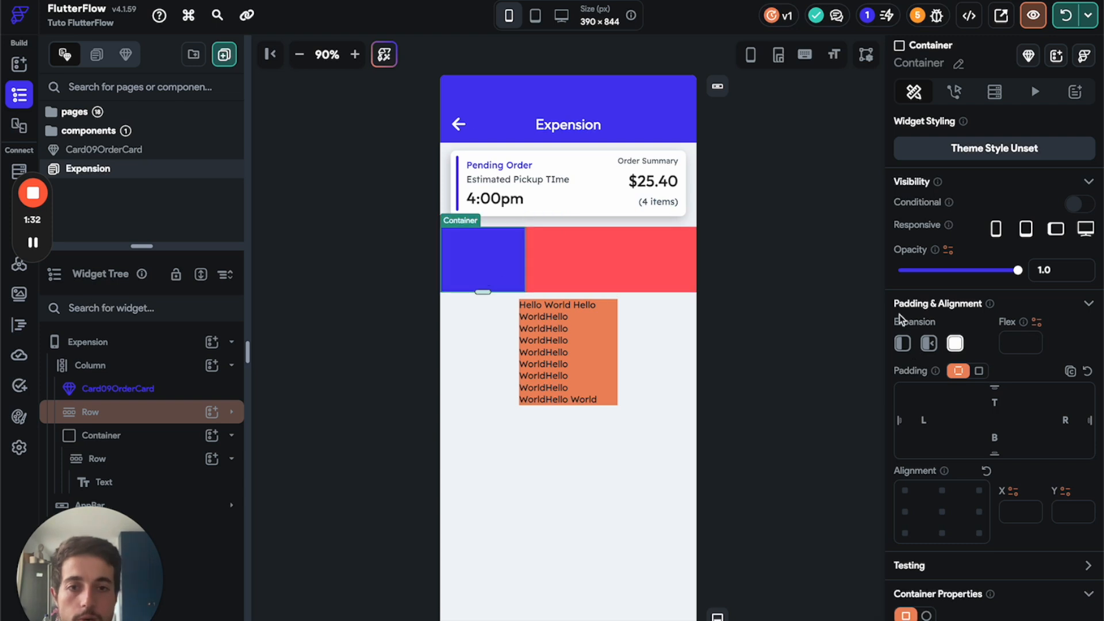
type("1")
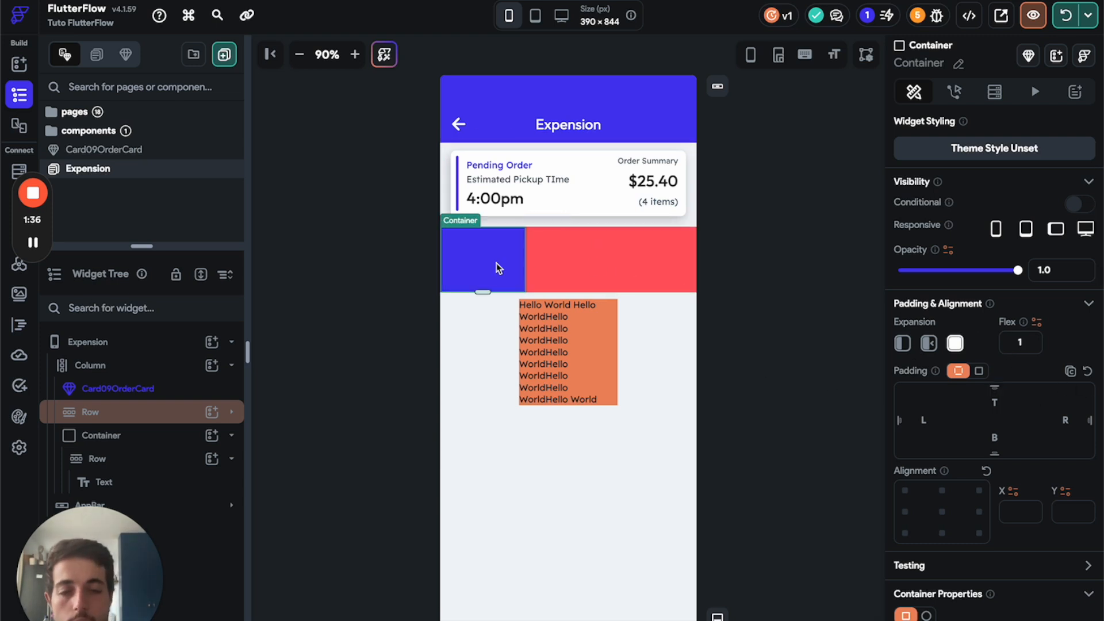
Set the red container's flex value to 3
left_click(630, 266)
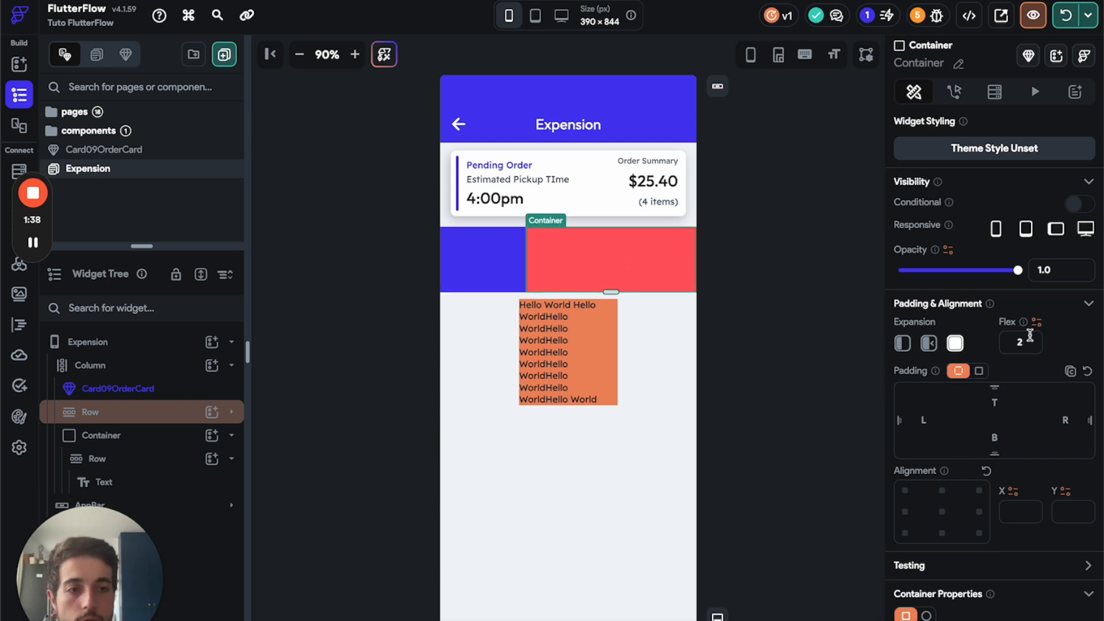
double_click(1005, 341)
type("3")
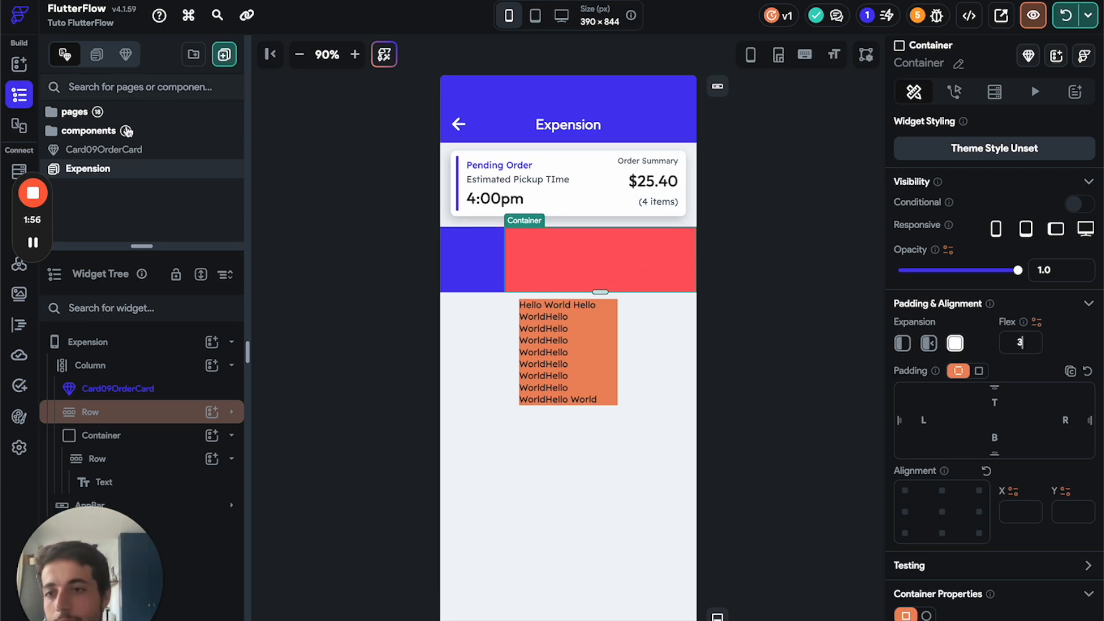
left_click(33, 193)
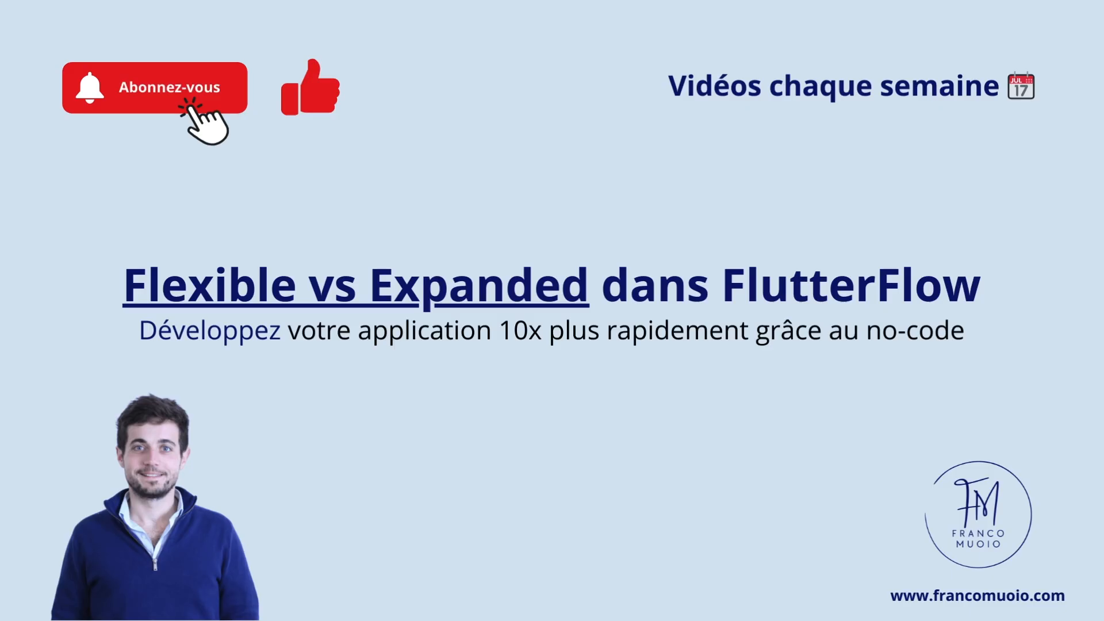